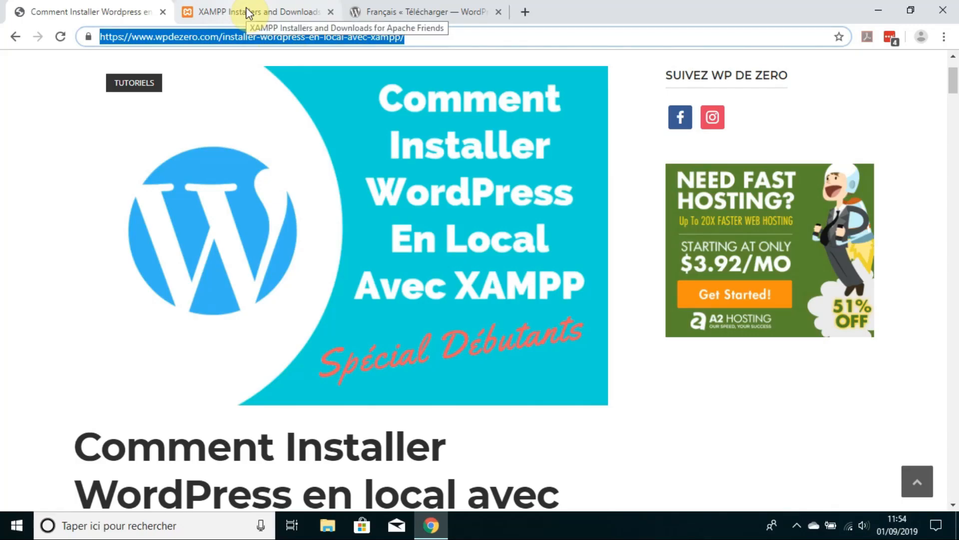
Step: Download the XAMPP for Windows installer (xampp-windows-x64-7.3.8-2-VC15) from Apache Friends
{"action": "left_click", "coordinate": [253, 12]}
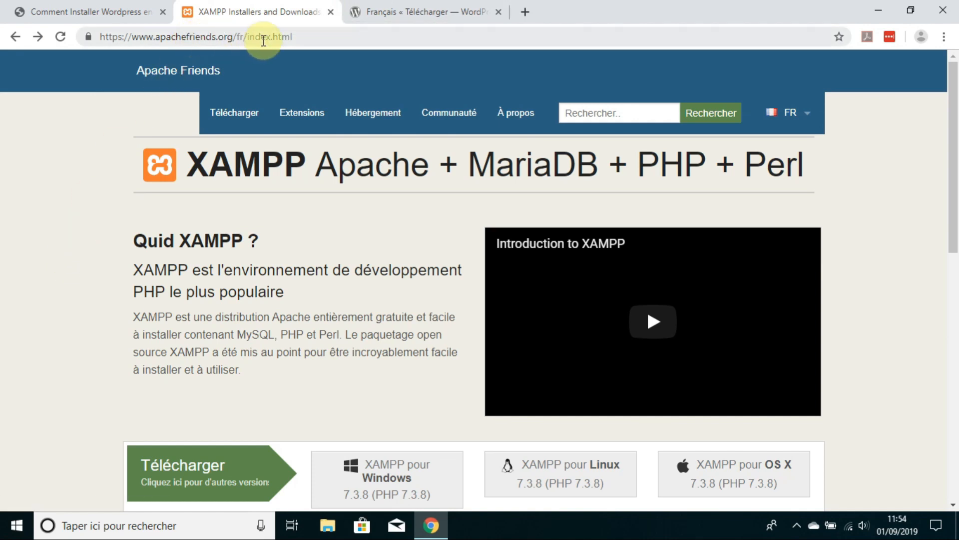
{"action": "left_click", "coordinate": [322, 38]}
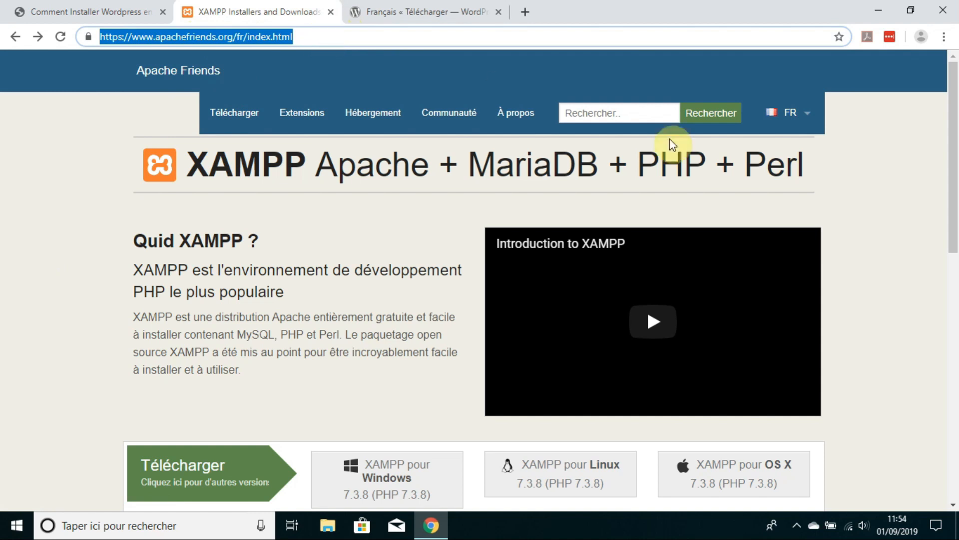
{"action": "left_click", "coordinate": [394, 481]}
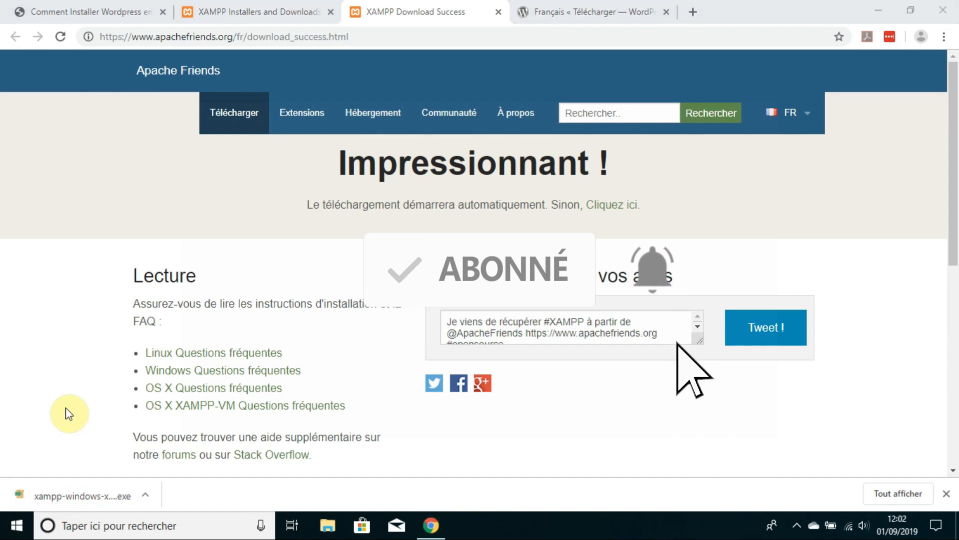
Step: Run the downloaded XAMPP installer, accepting the antivirus and UAC warnings
{"action": "left_click", "coordinate": [146, 496]}
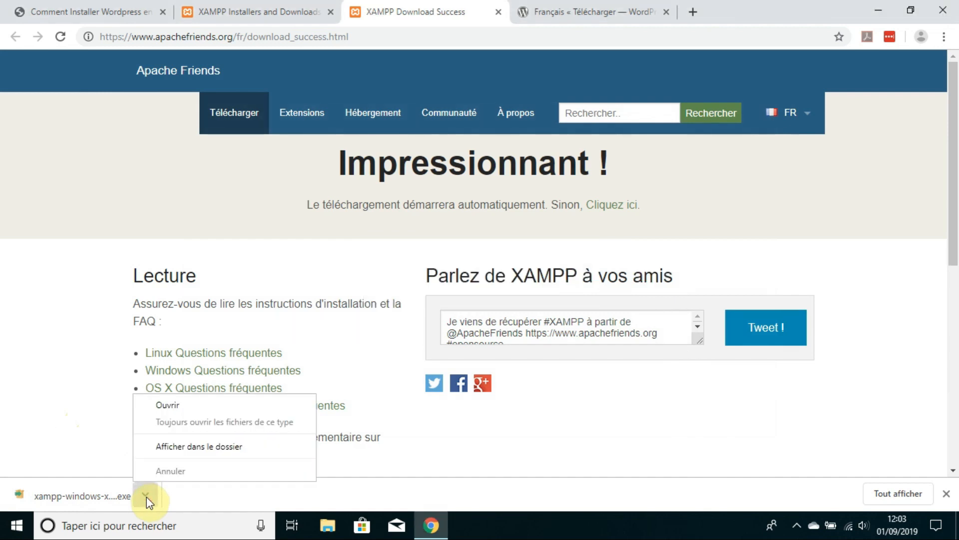
{"action": "left_click", "coordinate": [172, 407]}
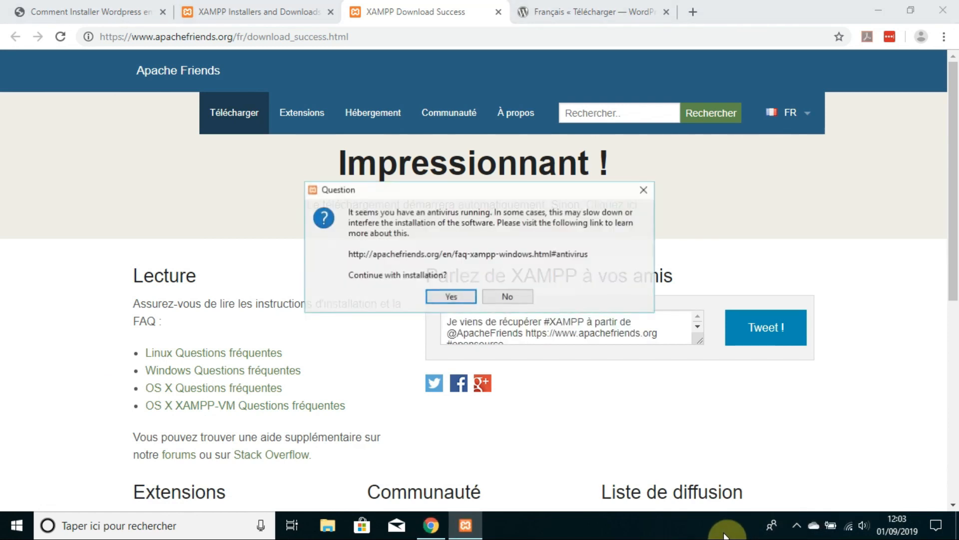
{"action": "left_click", "coordinate": [797, 531]}
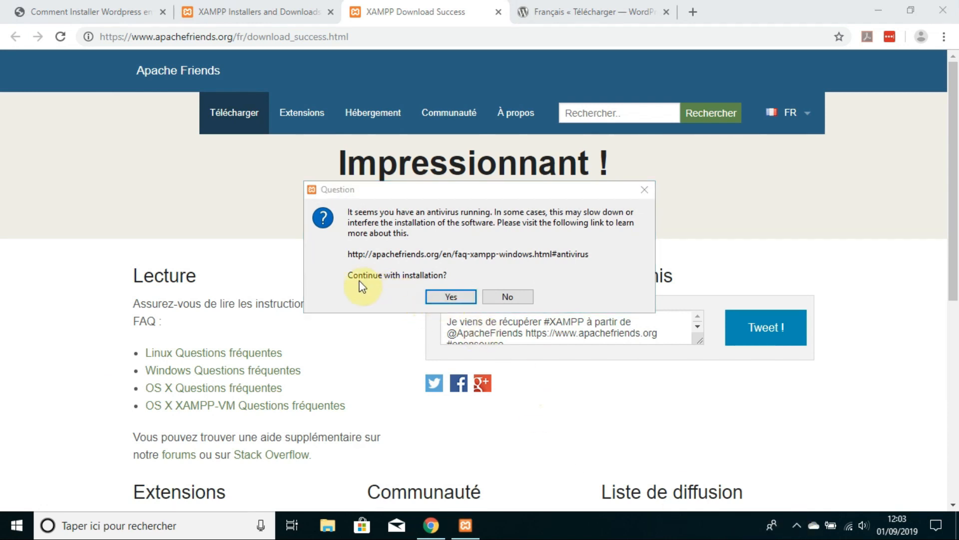
{"action": "left_click", "coordinate": [451, 297]}
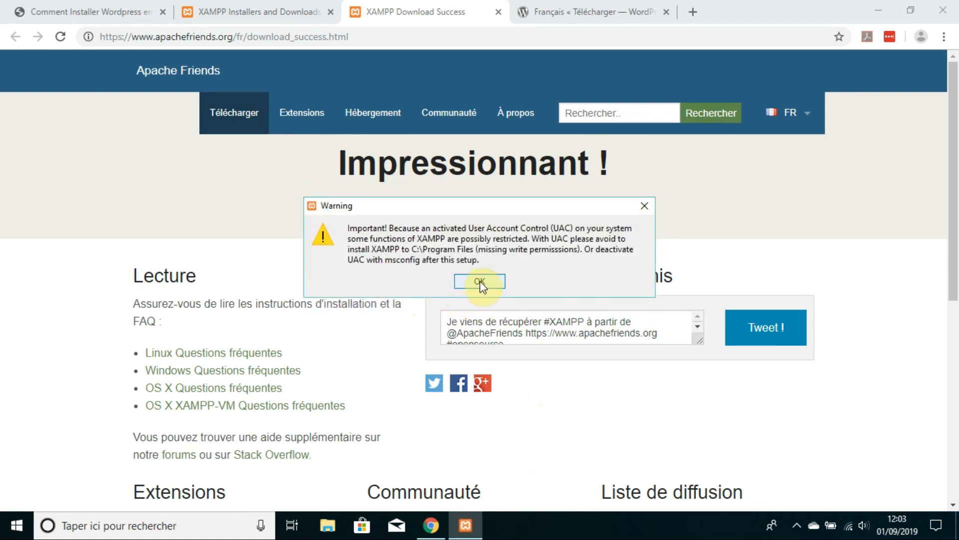
{"action": "left_click", "coordinate": [479, 281]}
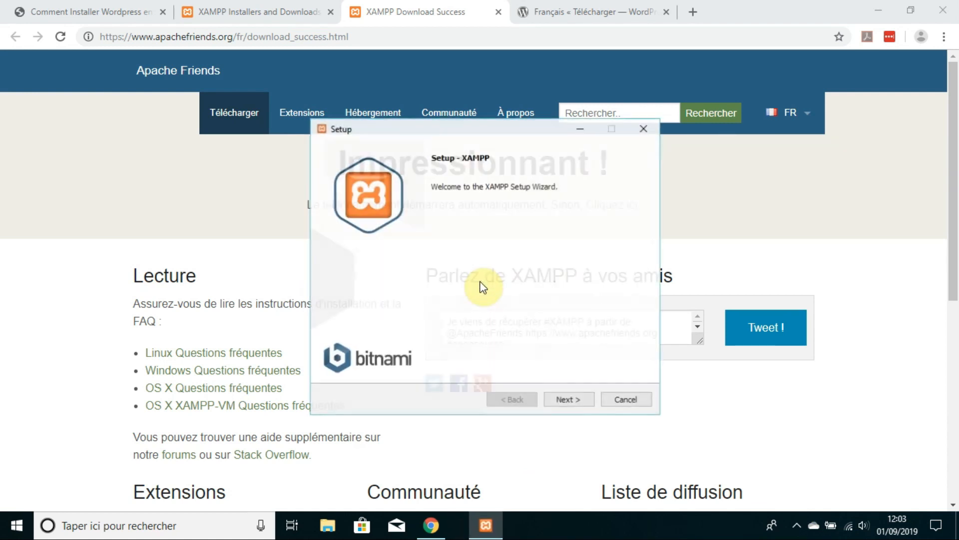
Step: Install XAMPP into C:\xampp with all default components and launch the Control Panel
{"action": "left_click", "coordinate": [569, 400]}
{"action": "left_click", "coordinate": [569, 400]}
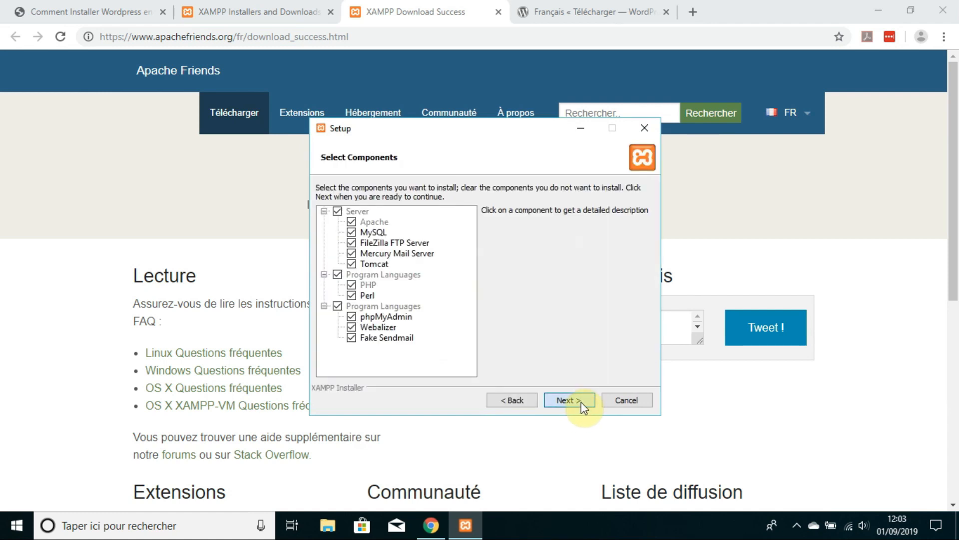
{"action": "left_click", "coordinate": [583, 404]}
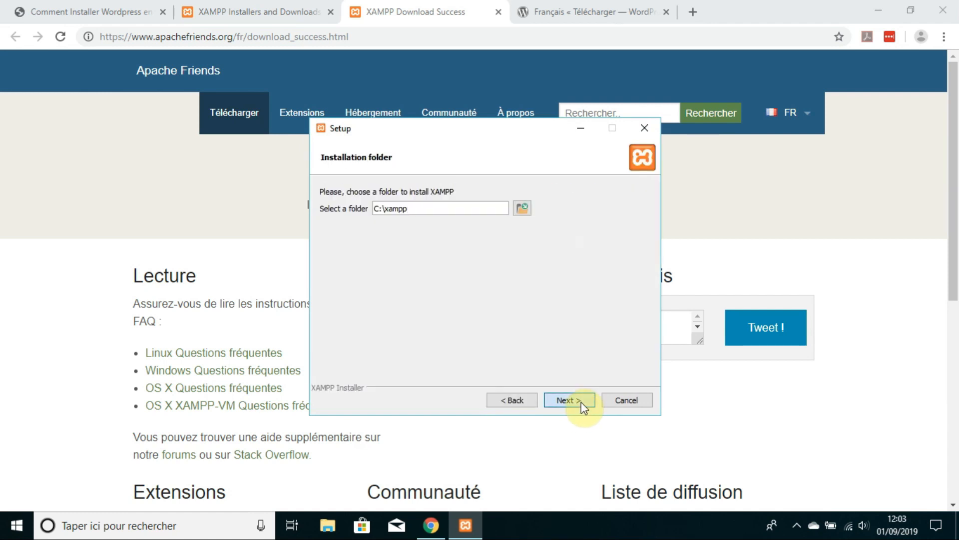
{"action": "left_click", "coordinate": [569, 400]}
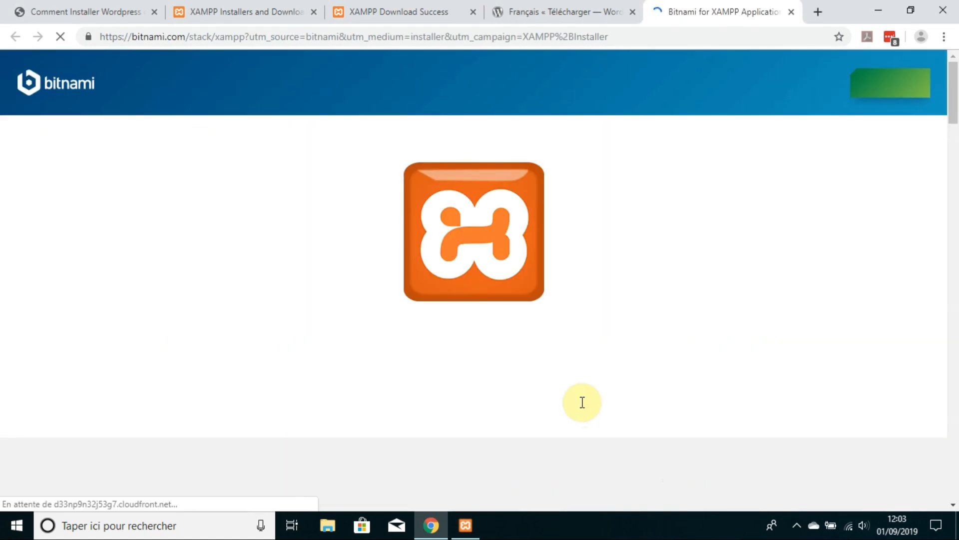
{"action": "left_click", "coordinate": [467, 524]}
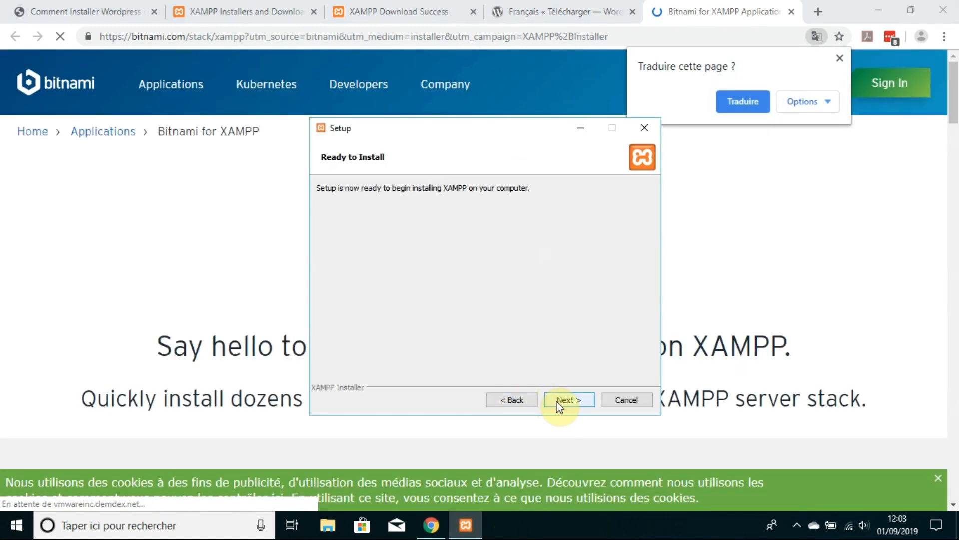
{"action": "left_click", "coordinate": [560, 404]}
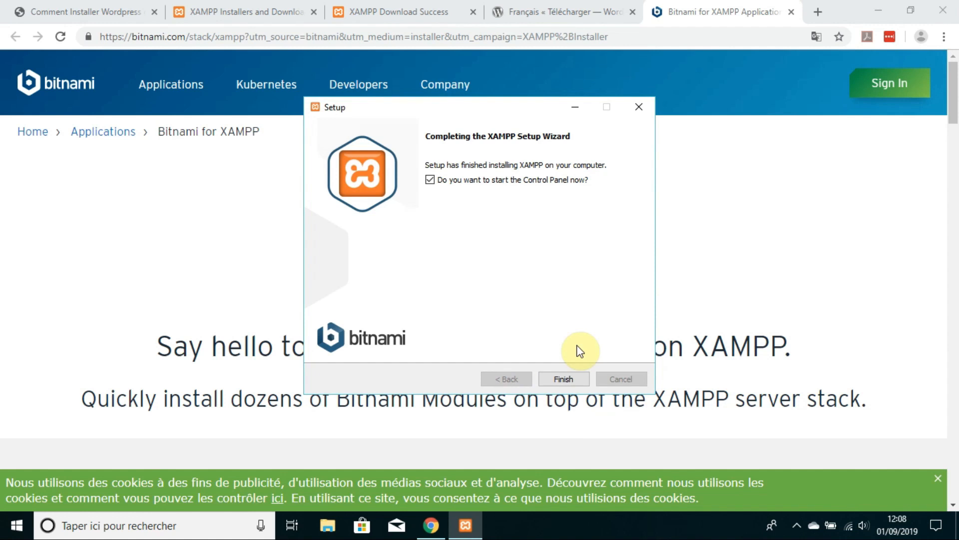
{"action": "left_click", "coordinate": [570, 381]}
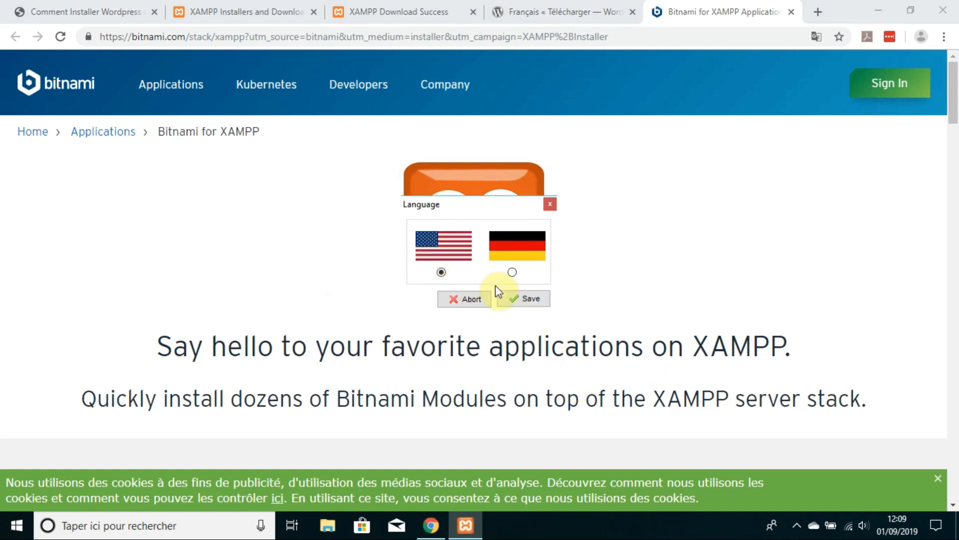
Step: Set the XAMPP Control Panel language to English and acknowledge the restart notice
{"action": "left_click", "coordinate": [520, 299]}
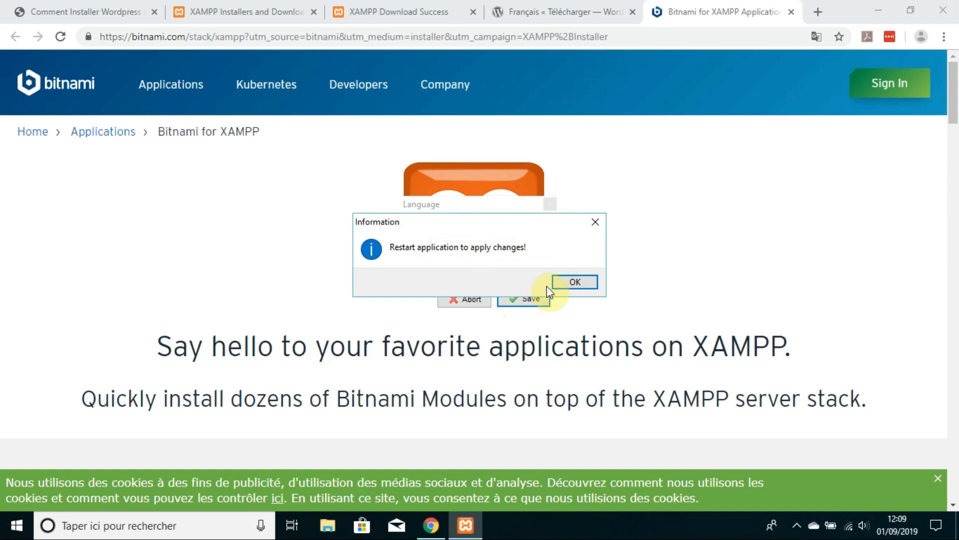
{"action": "left_click", "coordinate": [559, 281]}
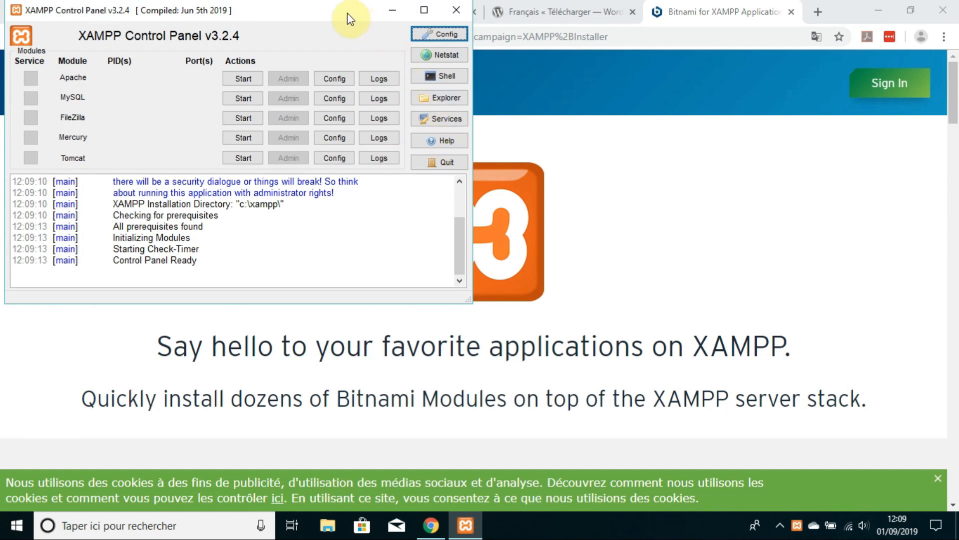
{"action": "left_click_drag", "start_coordinate": [348, 15], "coordinate": [561, 92]}
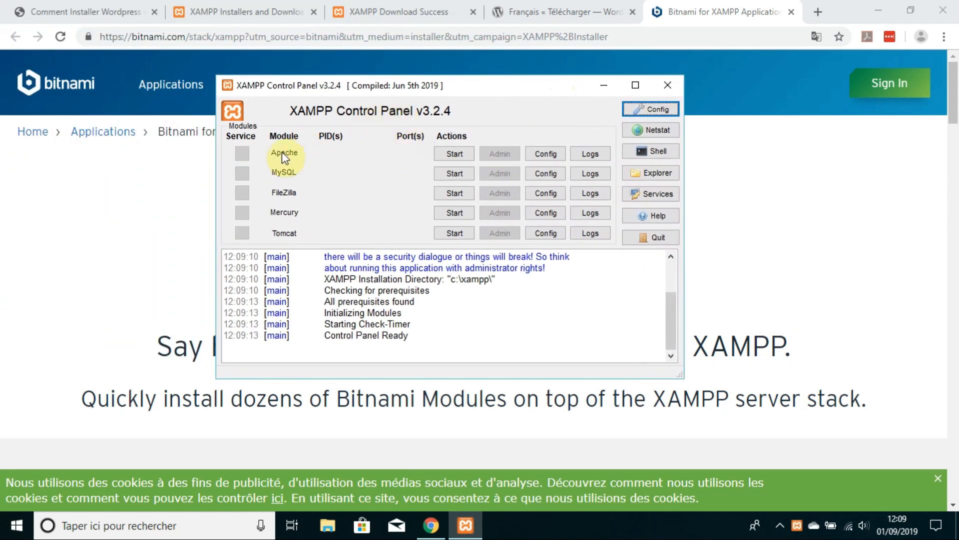
Step: Start the Apache and MySQL modules
{"action": "left_click", "coordinate": [449, 155]}
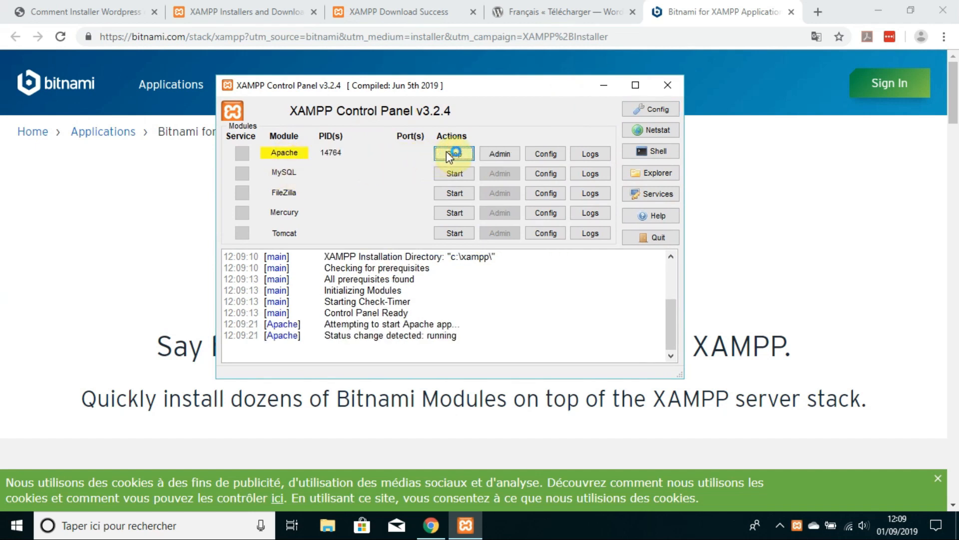
{"action": "left_click", "coordinate": [452, 173]}
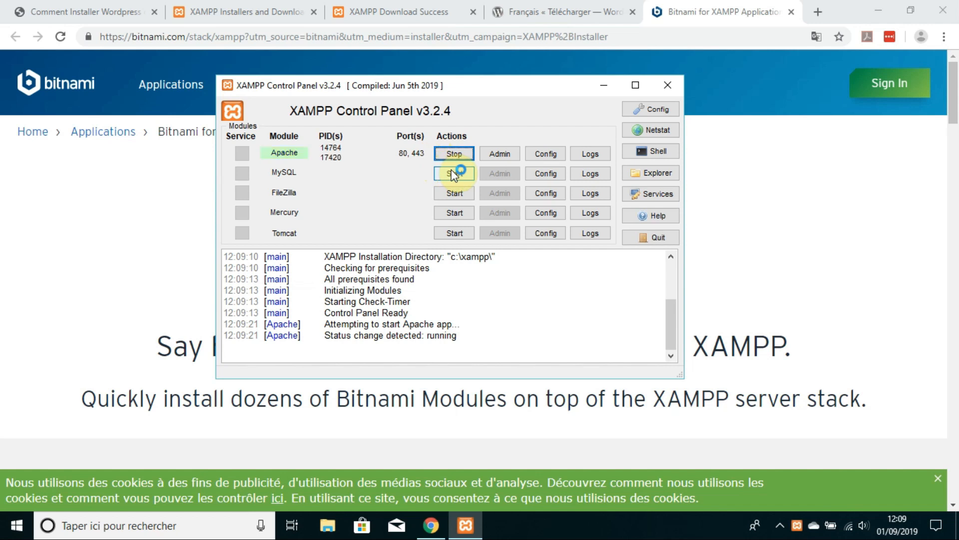
{"action": "left_click", "coordinate": [273, 153]}
{"action": "left_click", "coordinate": [447, 175]}
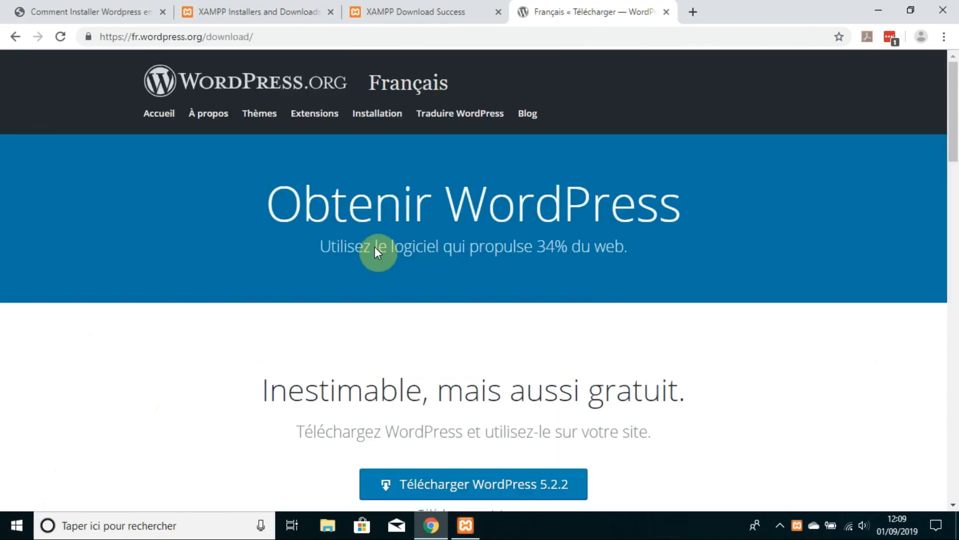
Step: Download the French WordPress 5.2.2 zip and show it in the Downloads folder
{"action": "scroll", "coordinate": [377, 253], "scroll_direction": "down", "scroll_amount": 3}
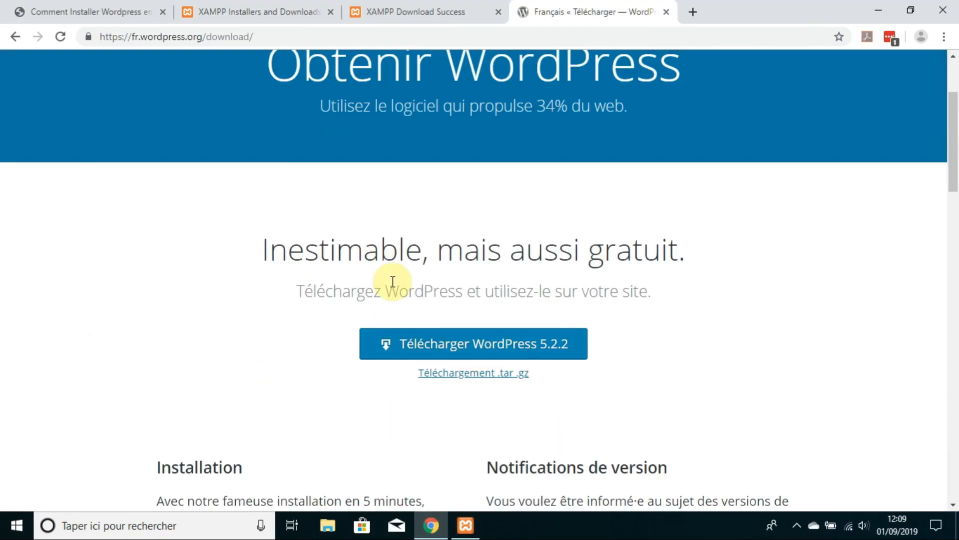
{"action": "left_click", "coordinate": [490, 351]}
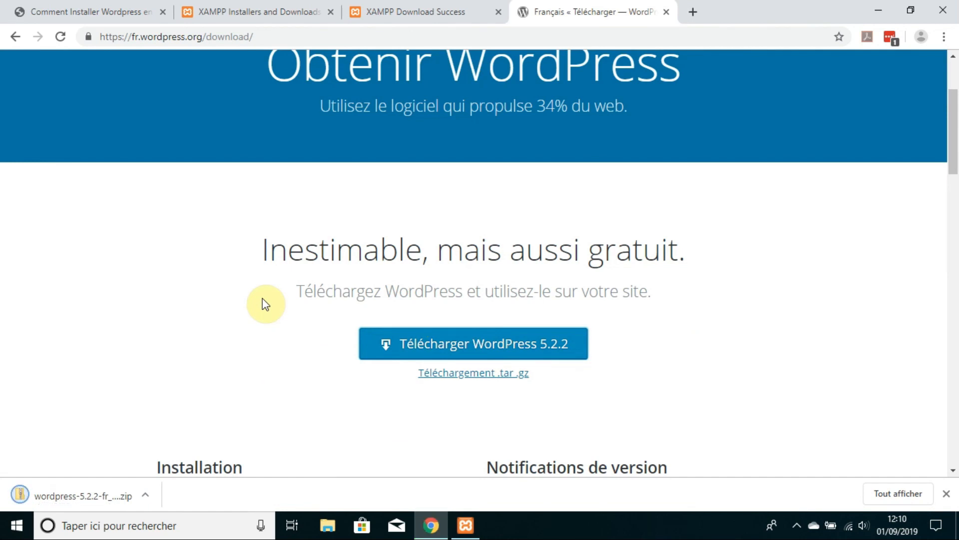
{"action": "left_click", "coordinate": [144, 495]}
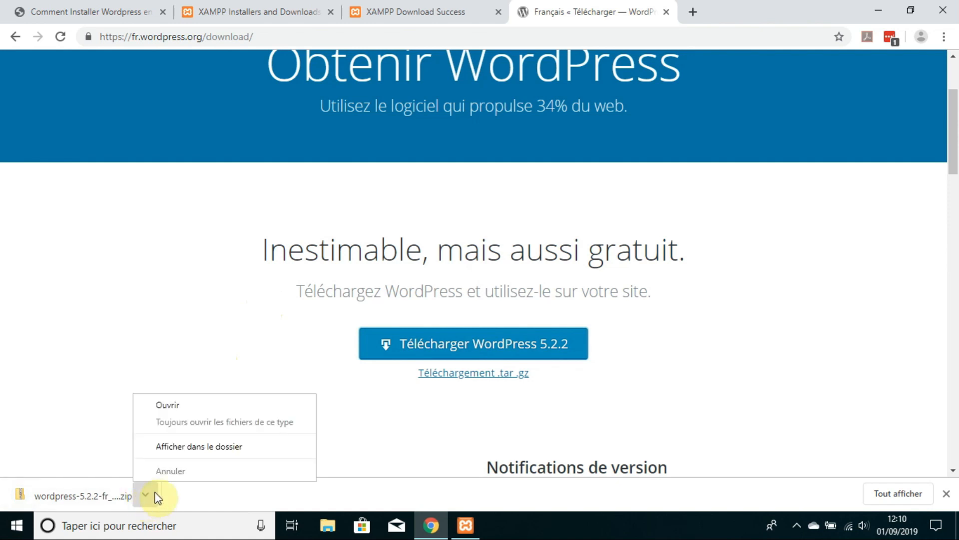
{"action": "left_click", "coordinate": [180, 447]}
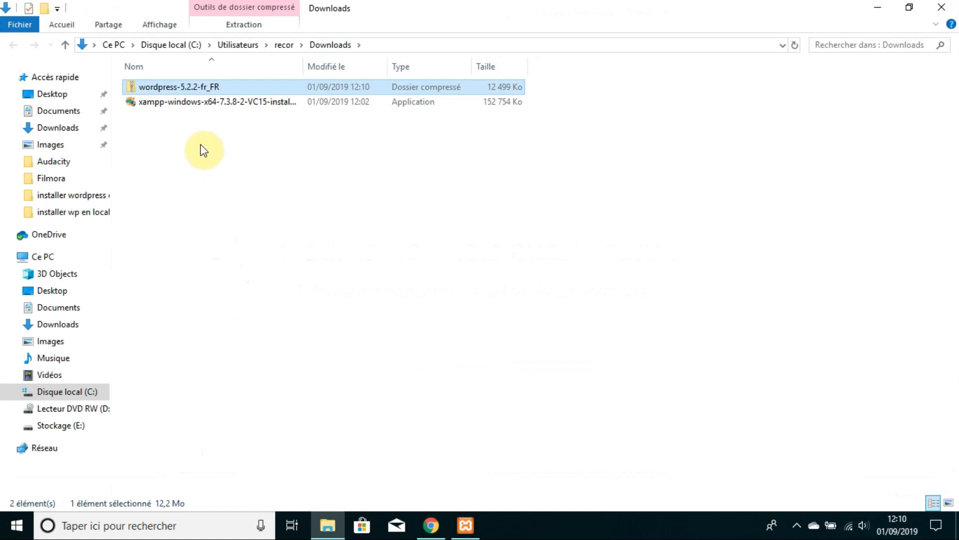
Step: Extract the WordPress zip to wordpress-5.2.2-fr_FR and open it to reveal the wordpress subfolder
{"action": "right_click", "coordinate": [175, 89]}
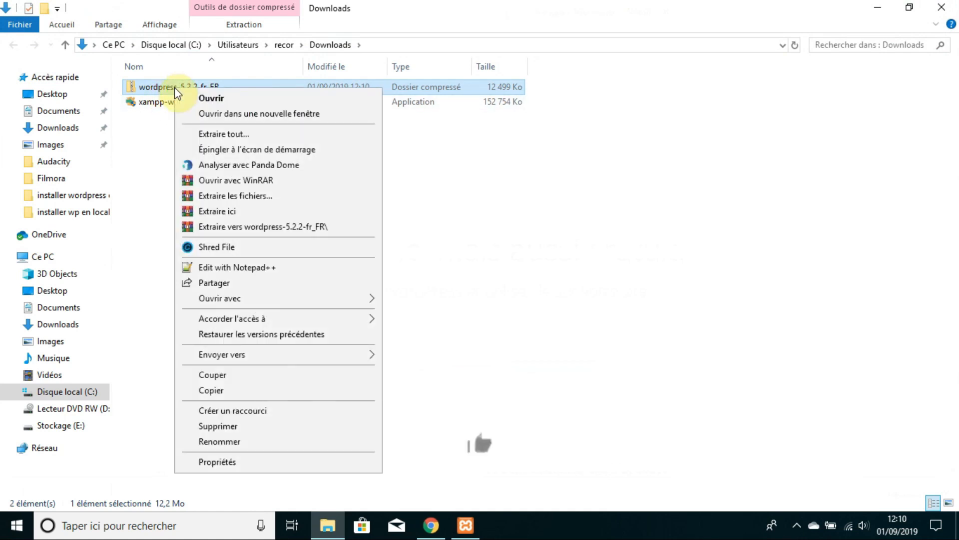
{"action": "left_click", "coordinate": [273, 227]}
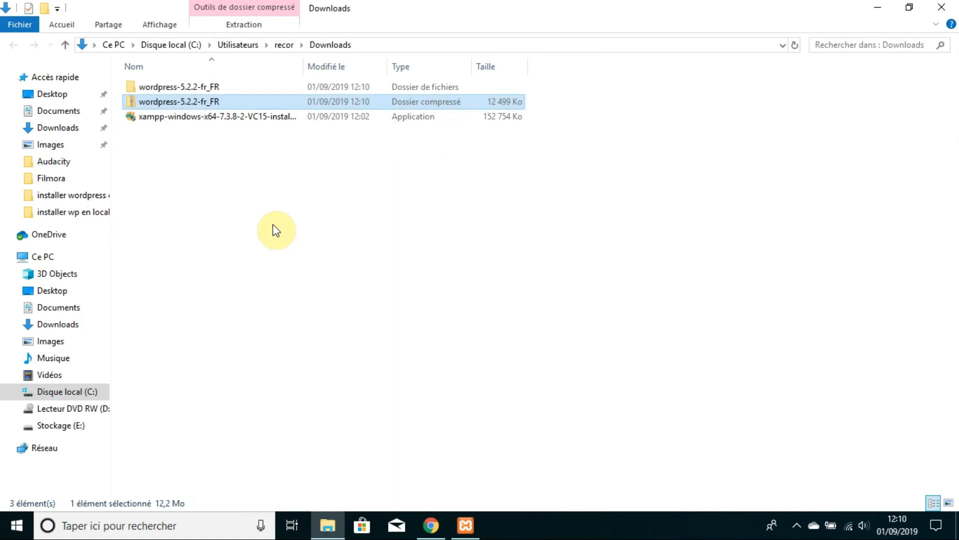
{"action": "double_click", "coordinate": [161, 88]}
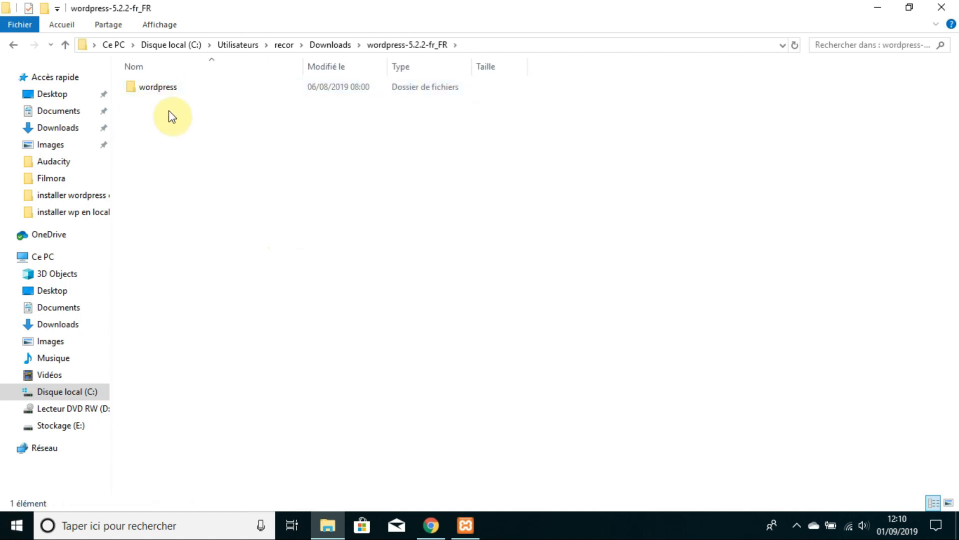
{"action": "left_click", "coordinate": [160, 89]}
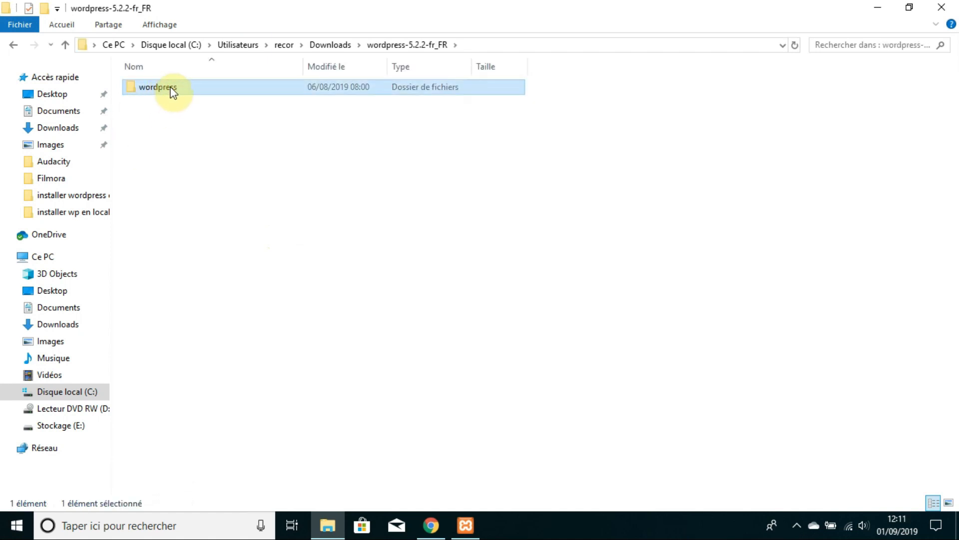
{"action": "right_click", "coordinate": [172, 91]}
{"action": "left_click", "coordinate": [147, 131]}
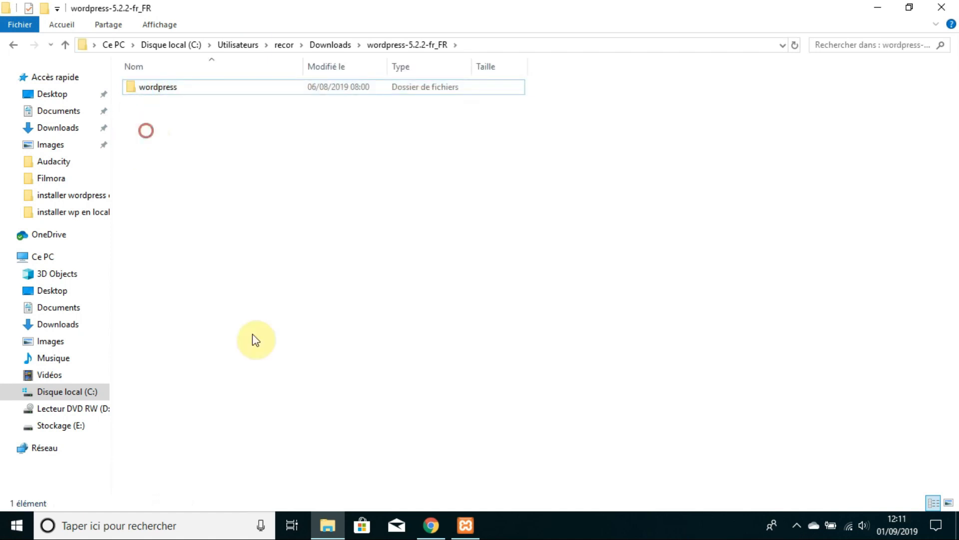
Step: Open C:\xampp\htdocs in File Explorer using the Control Panel's Explorer button
{"action": "left_click", "coordinate": [455, 532]}
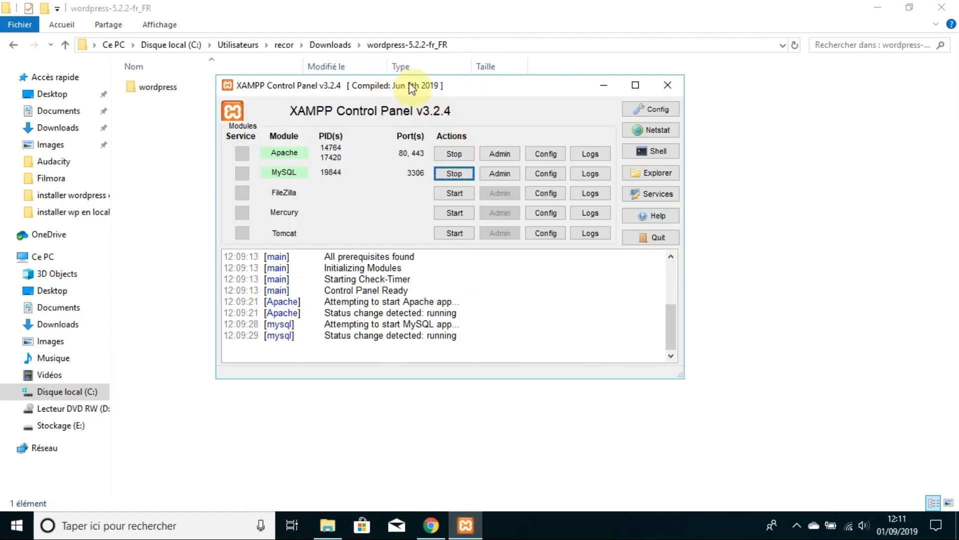
{"action": "left_click", "coordinate": [664, 172]}
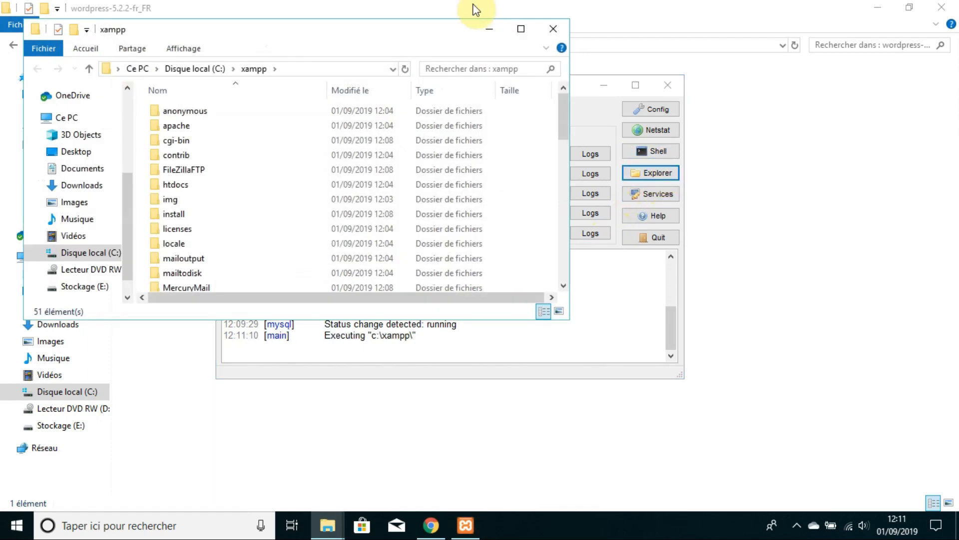
{"action": "left_click", "coordinate": [521, 29]}
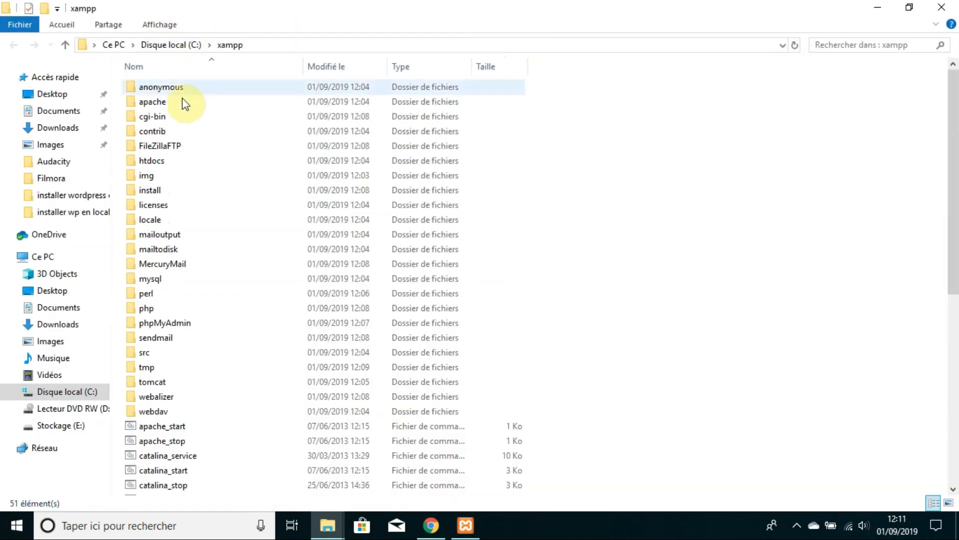
{"action": "double_click", "coordinate": [171, 163]}
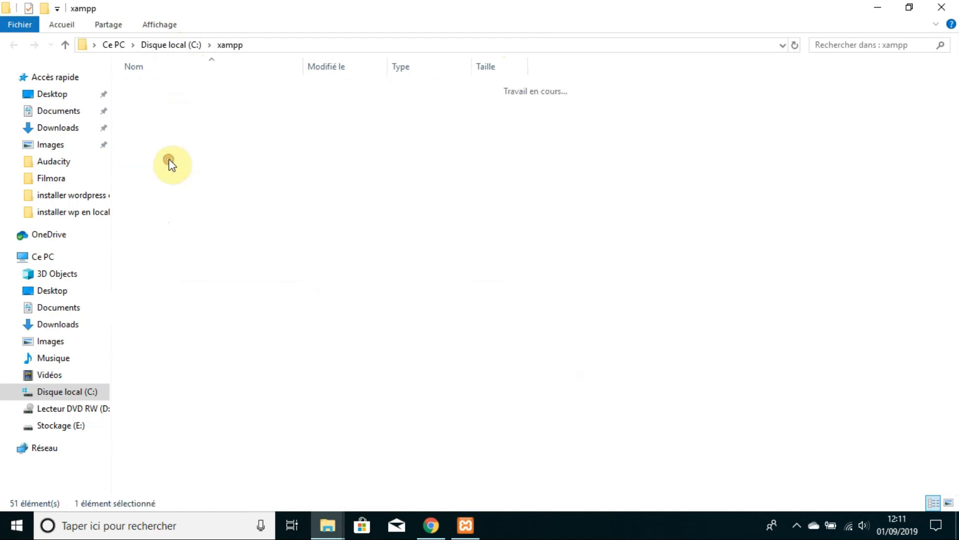
{"action": "right_click", "coordinate": [222, 248]}
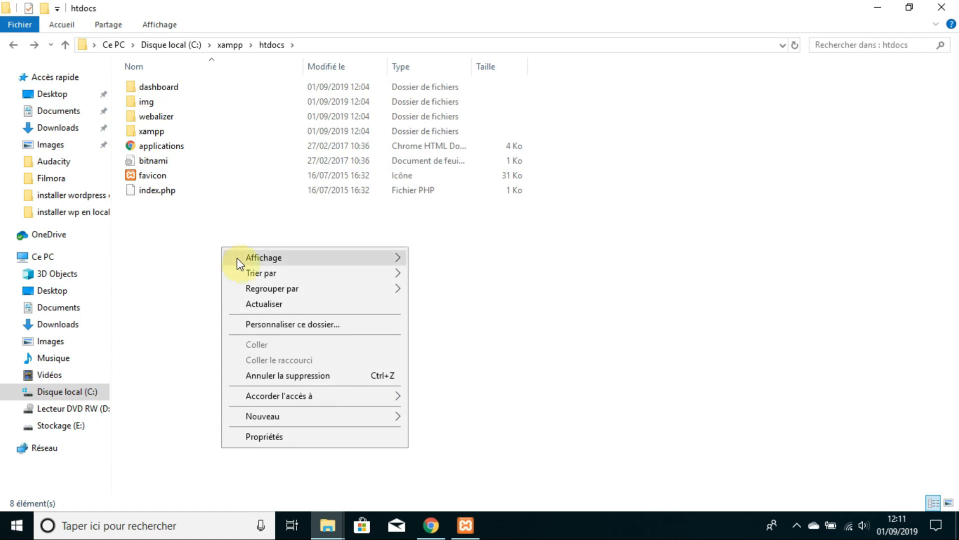
Step: Create a new folder named monsite in htdocs and open it
{"action": "mouse_move", "coordinate": [341, 425]}
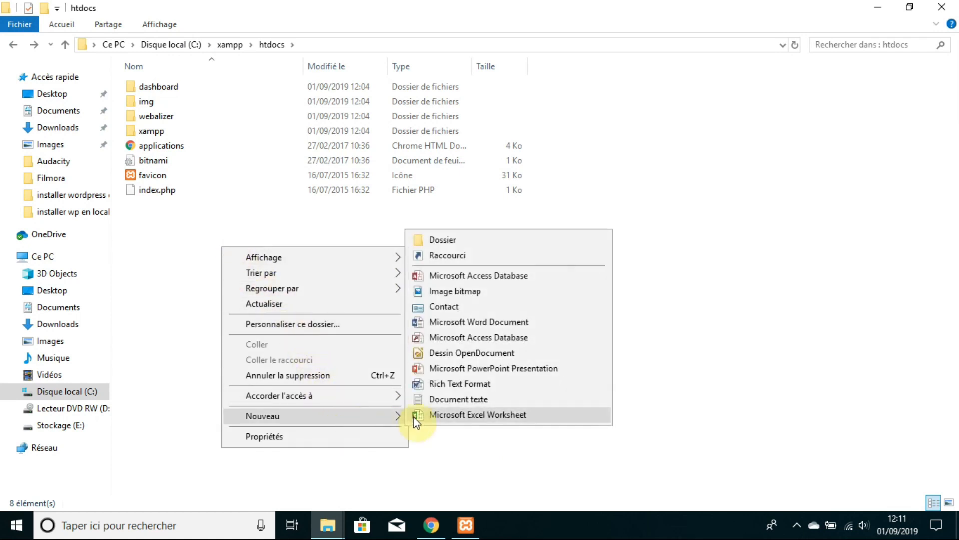
{"action": "left_click", "coordinate": [449, 240]}
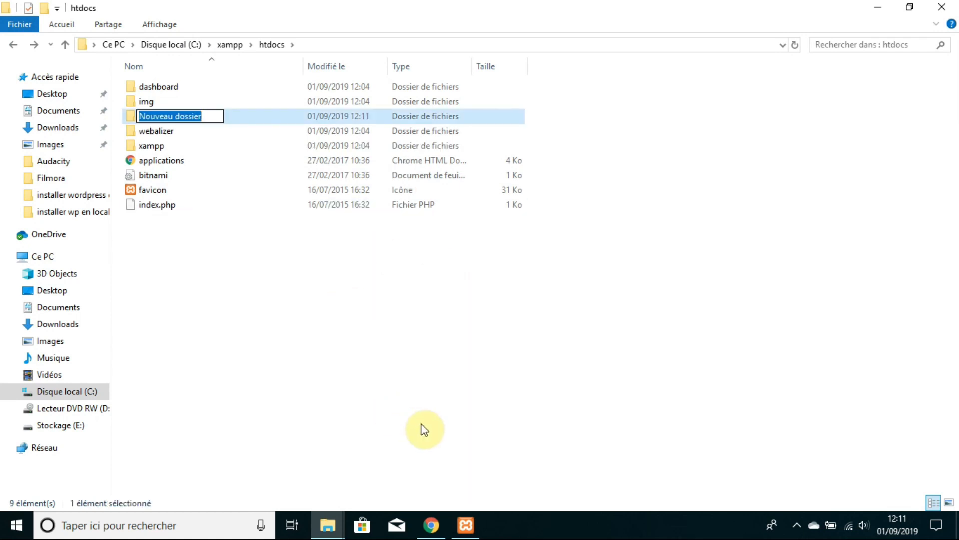
{"action": "type", "text": "monsite"}
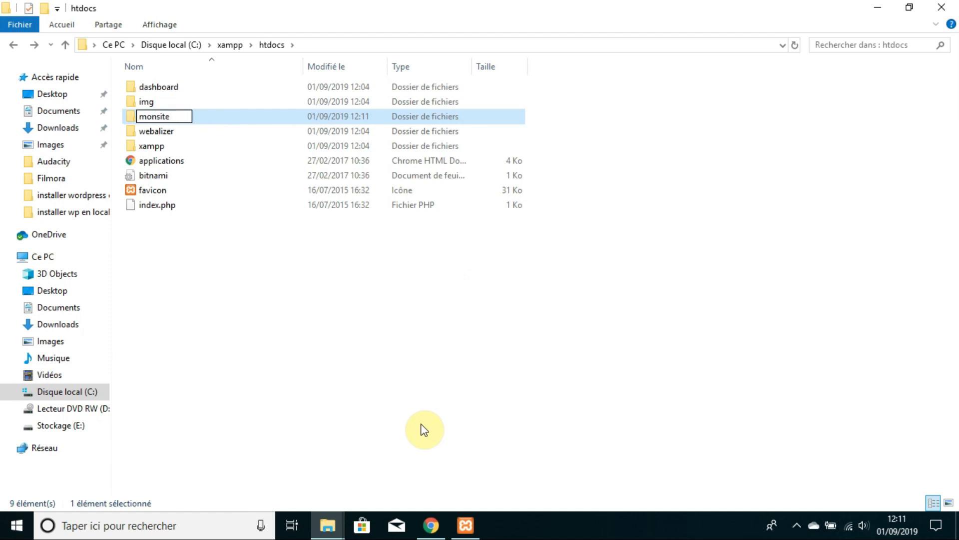
{"action": "key", "text": "Return"}
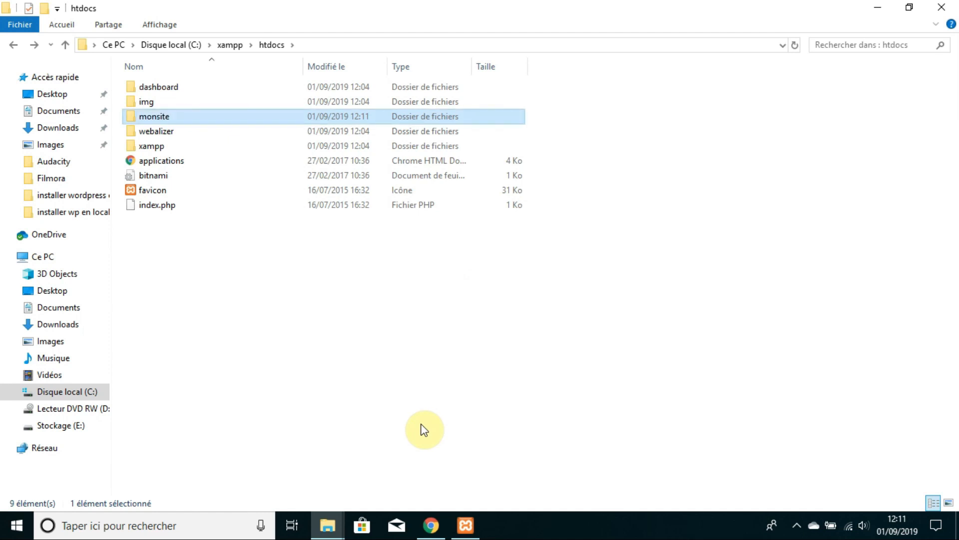
{"action": "key", "text": "Return"}
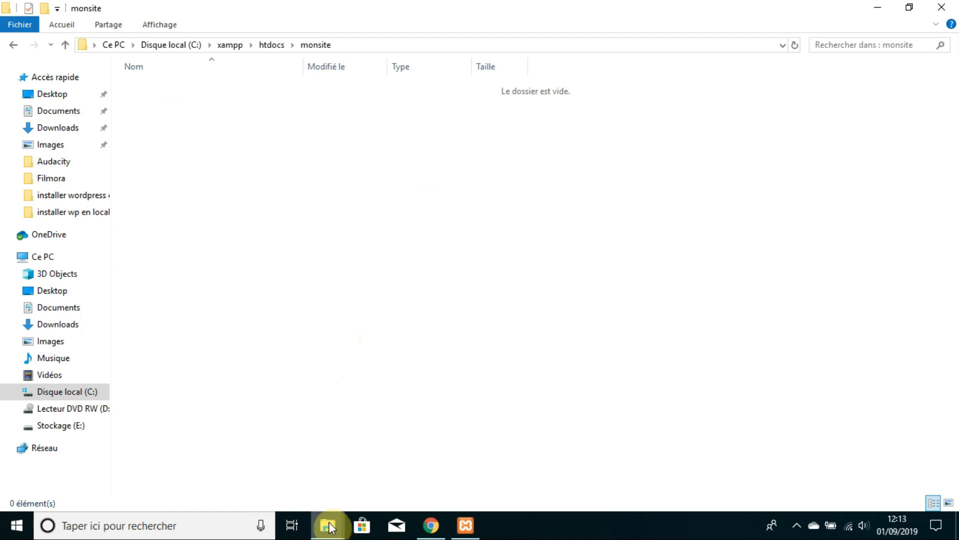
Step: Copy all 19 files and folders from the extracted wordpress folder
{"action": "left_click", "coordinate": [327, 524]}
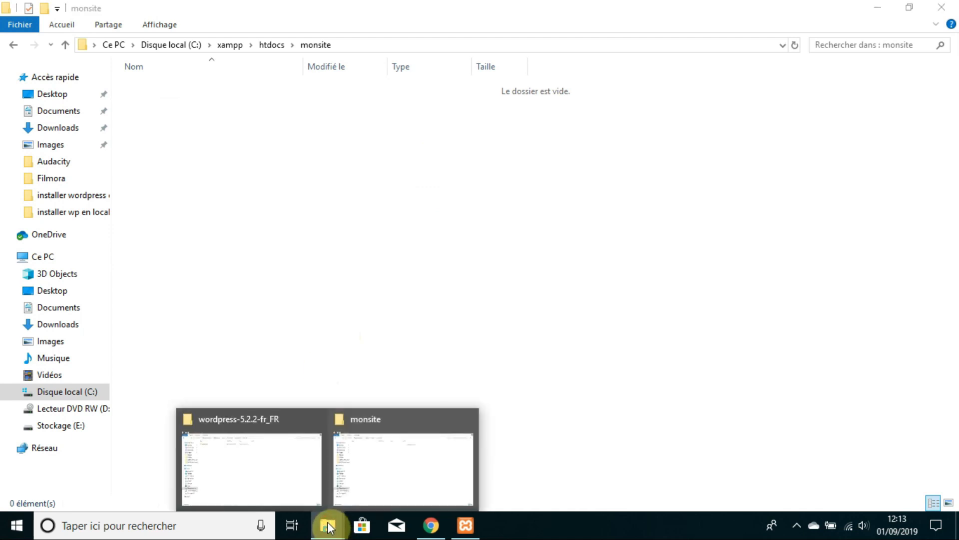
{"action": "left_click", "coordinate": [285, 473]}
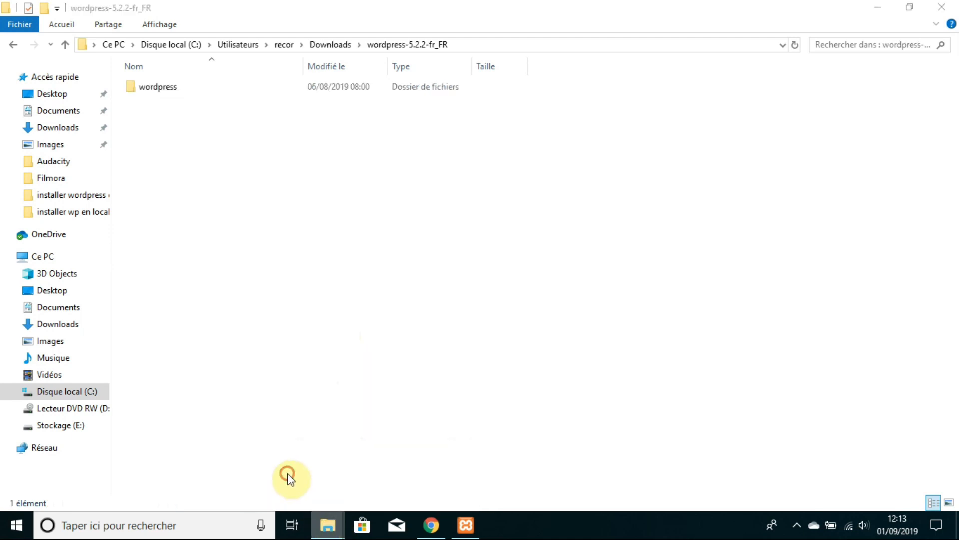
{"action": "double_click", "coordinate": [183, 88]}
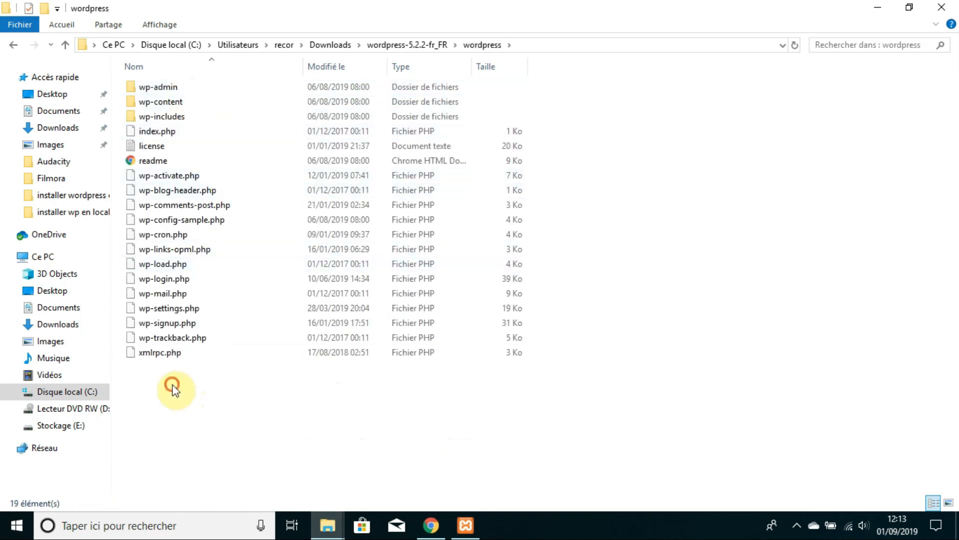
{"action": "left_click_drag", "start_coordinate": [172, 389], "coordinate": [242, 88]}
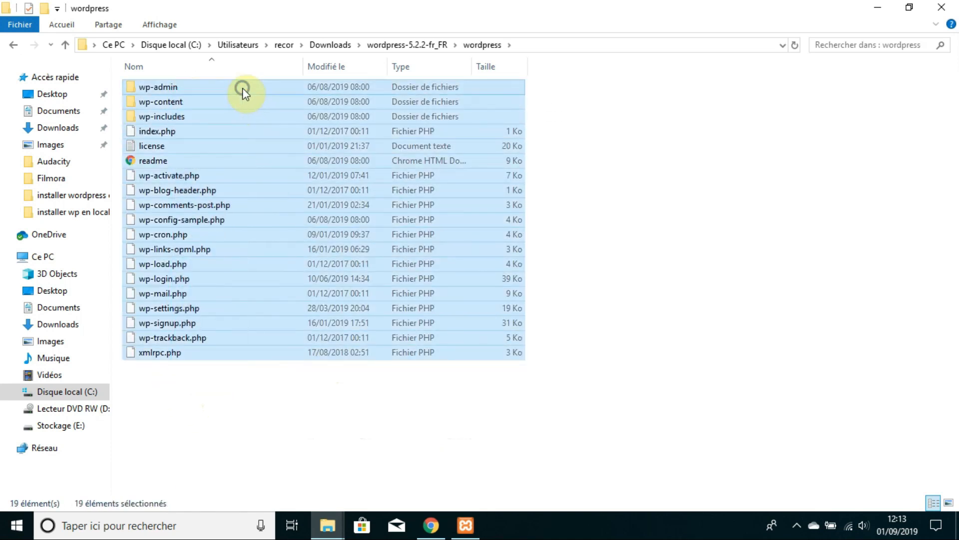
{"action": "right_click", "coordinate": [242, 88]}
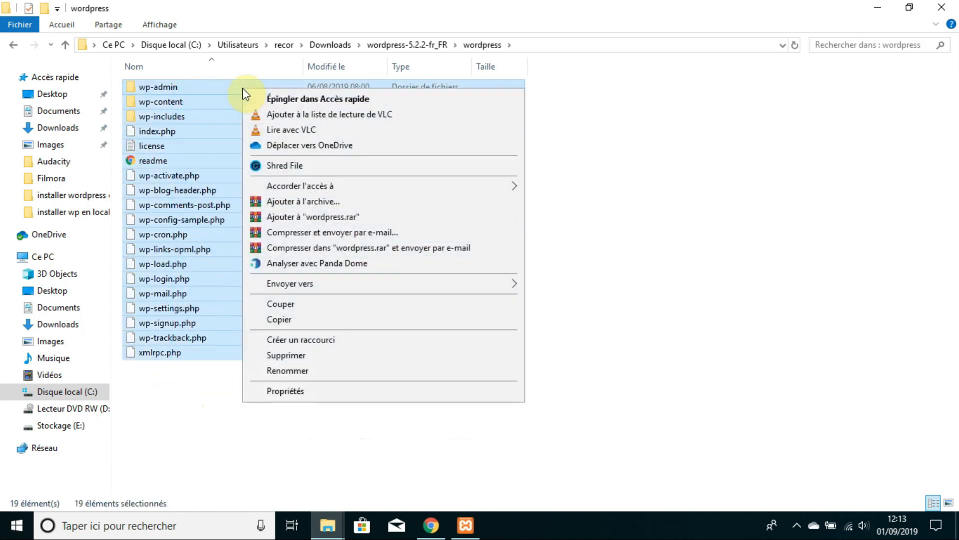
{"action": "left_click", "coordinate": [290, 321]}
Step: Paste the WordPress files into the monsite folder
{"action": "left_click", "coordinate": [327, 527]}
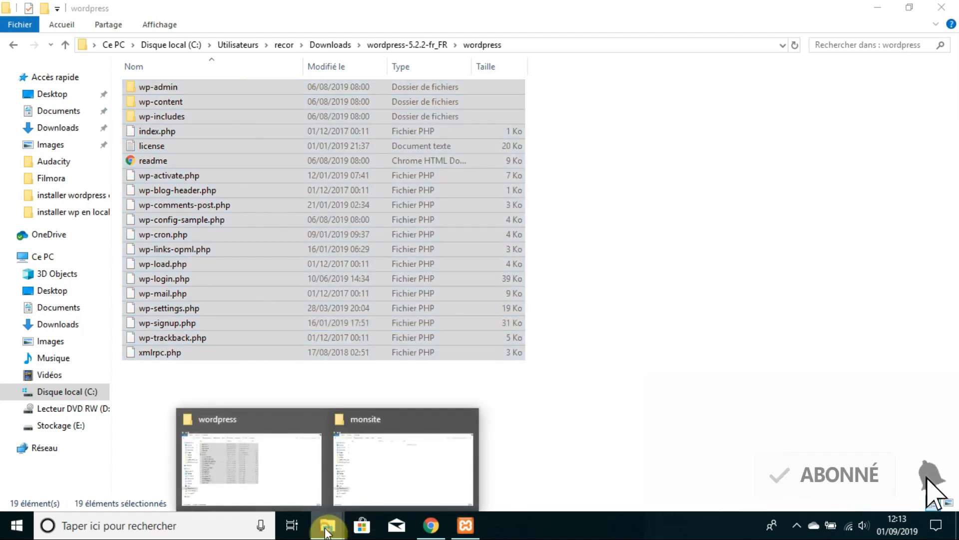
{"action": "left_click", "coordinate": [366, 491]}
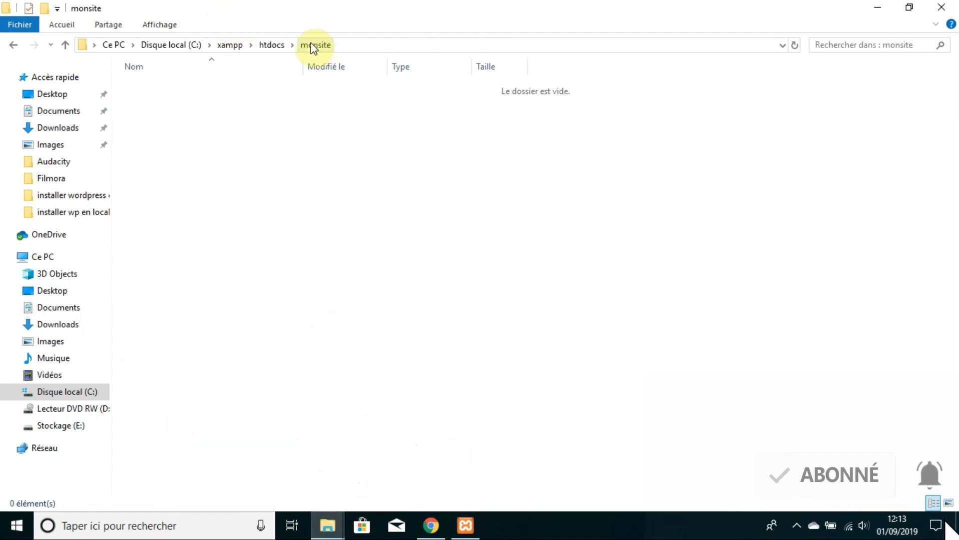
{"action": "right_click", "coordinate": [299, 170]}
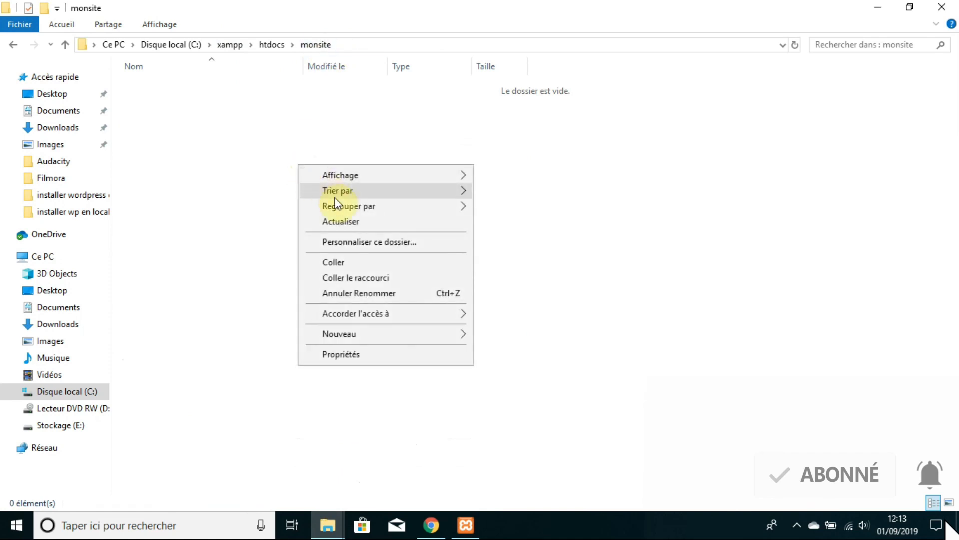
{"action": "left_click", "coordinate": [341, 262]}
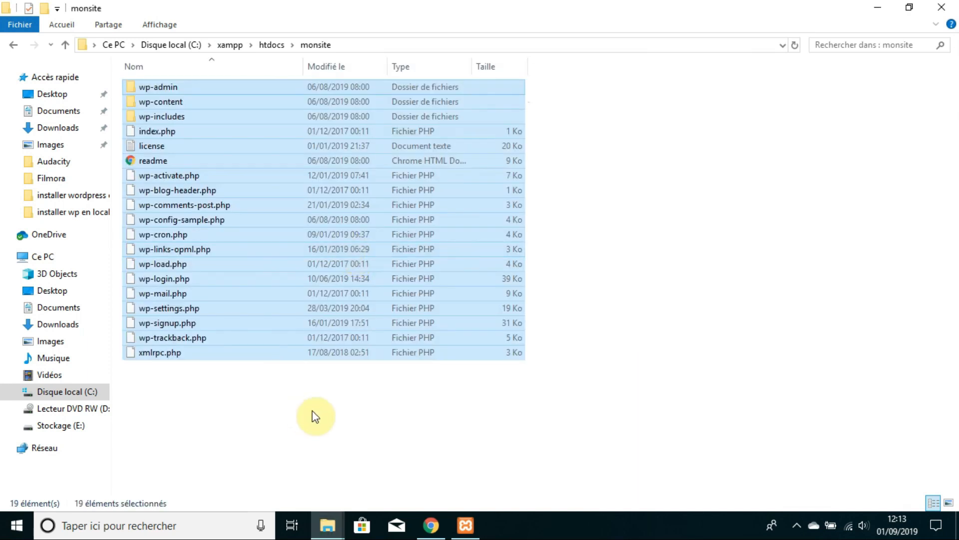
{"action": "left_click", "coordinate": [360, 412]}
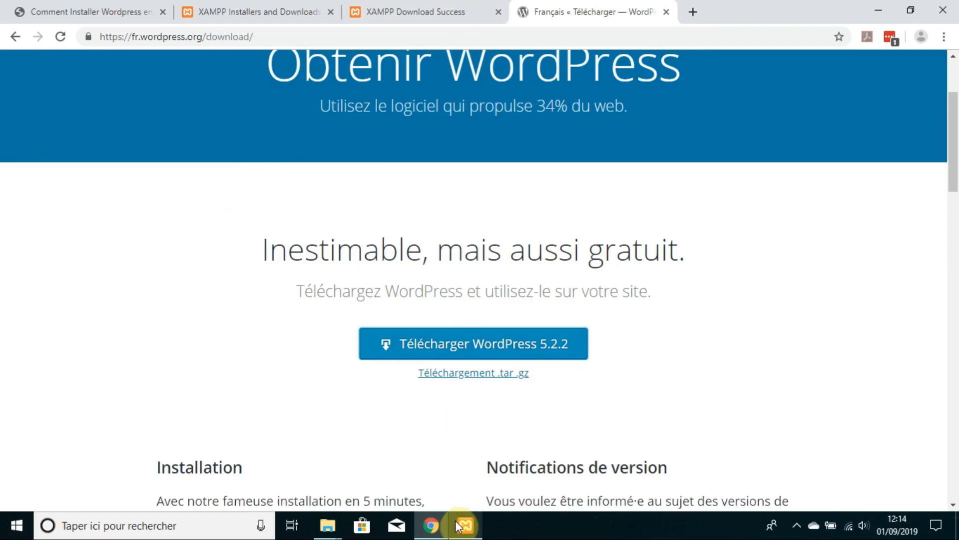
Step: Open the localhost/dashboard page via Apache's Admin button, then go to phpMyAdmin
{"action": "left_click", "coordinate": [464, 524]}
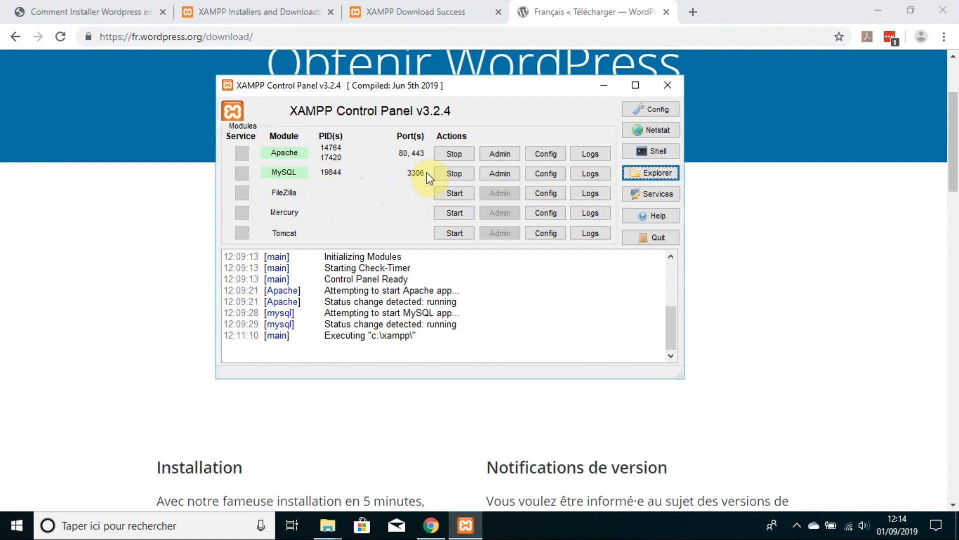
{"action": "left_click", "coordinate": [500, 154]}
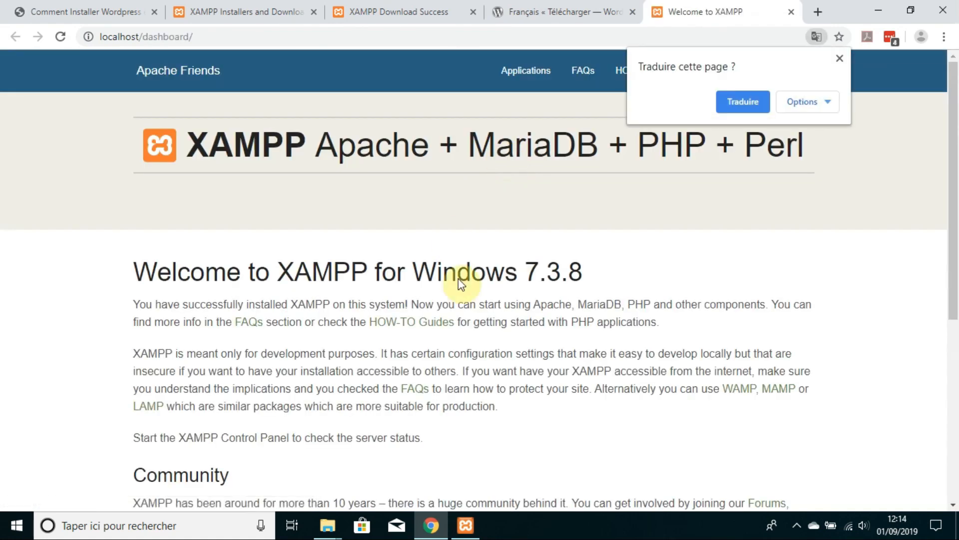
{"action": "scroll", "coordinate": [550, 315], "scroll_direction": "down", "scroll_amount": 5}
{"action": "scroll", "coordinate": [549, 313], "scroll_direction": "down", "scroll_amount": 1}
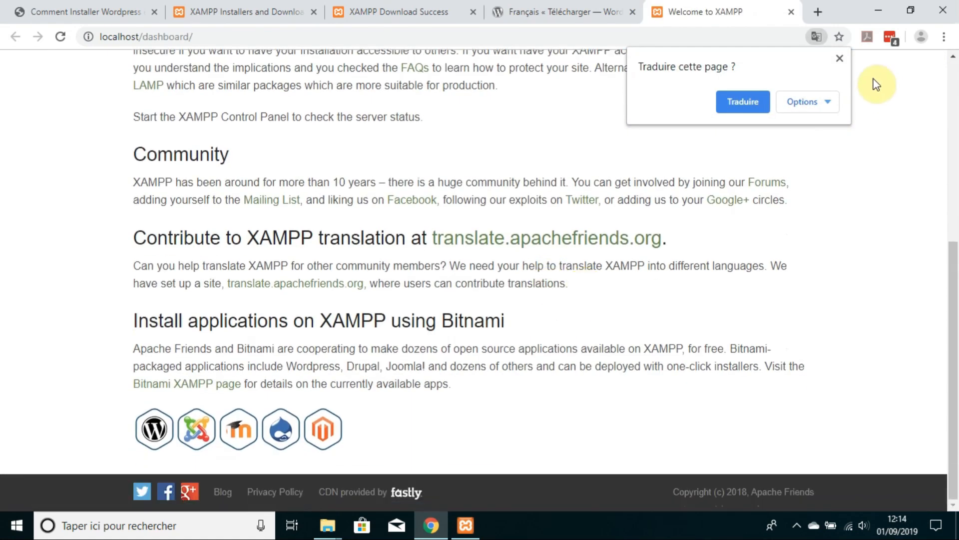
{"action": "left_click", "coordinate": [841, 59]}
{"action": "scroll", "coordinate": [724, 193], "scroll_direction": "up", "scroll_amount": 6}
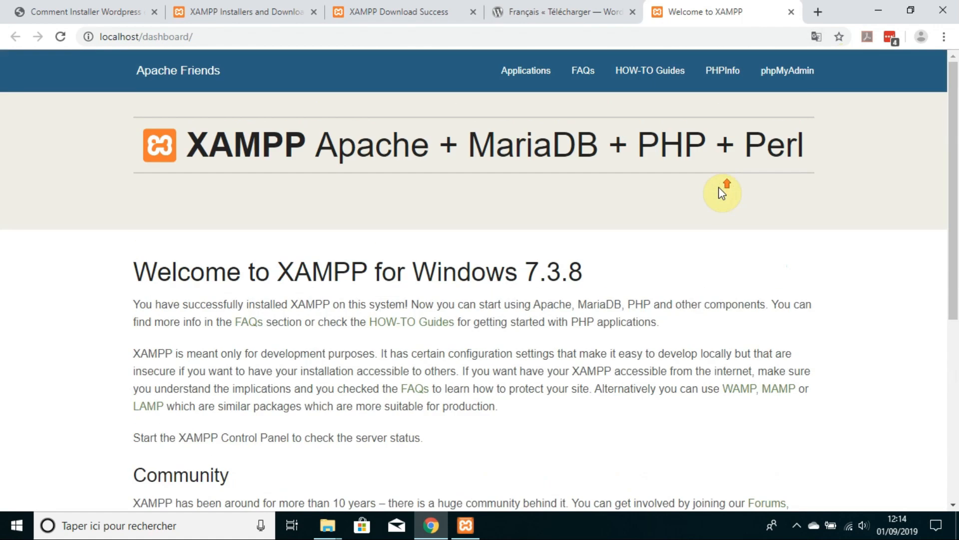
{"action": "left_click", "coordinate": [796, 73]}
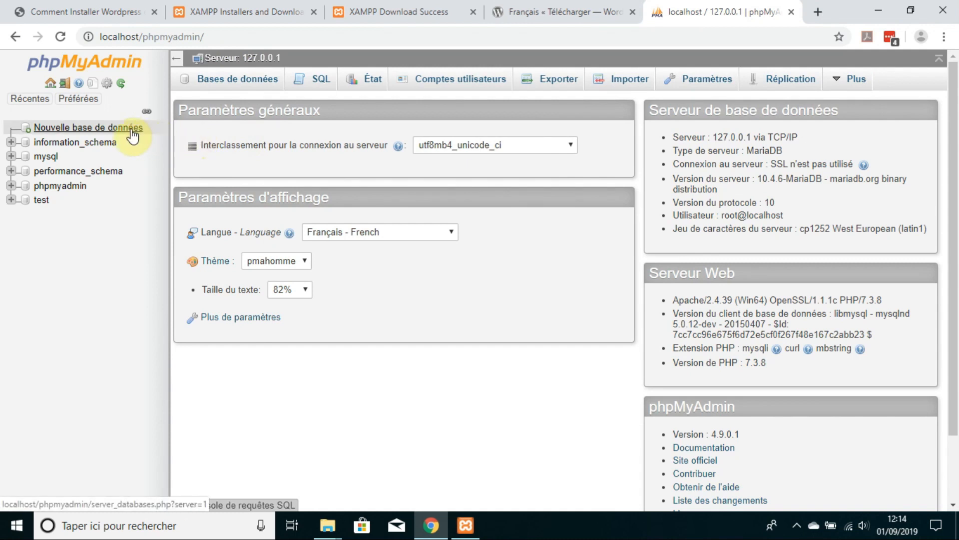
Step: Create the bdmonsite database with utf8_bin collation and open a new browser tab
{"action": "left_click", "coordinate": [234, 84]}
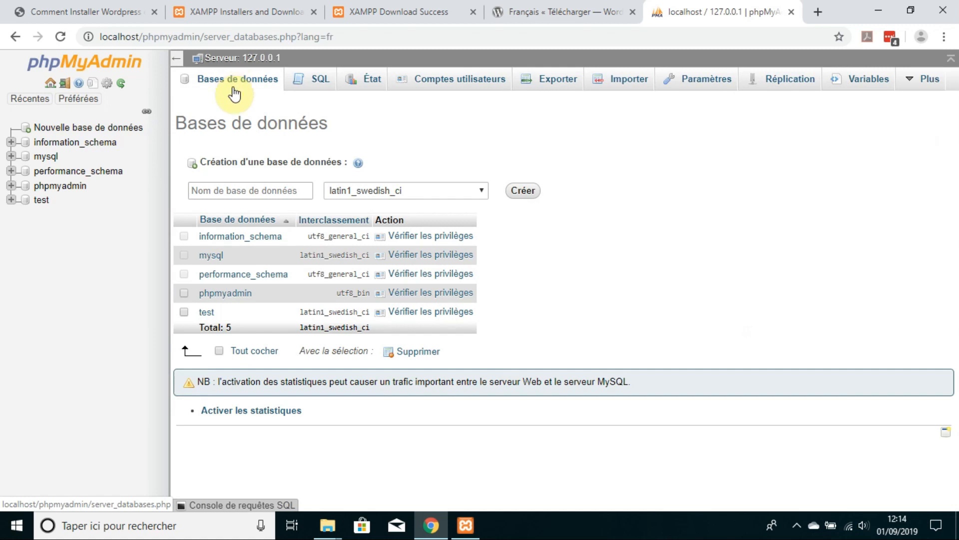
{"action": "left_click", "coordinate": [269, 188]}
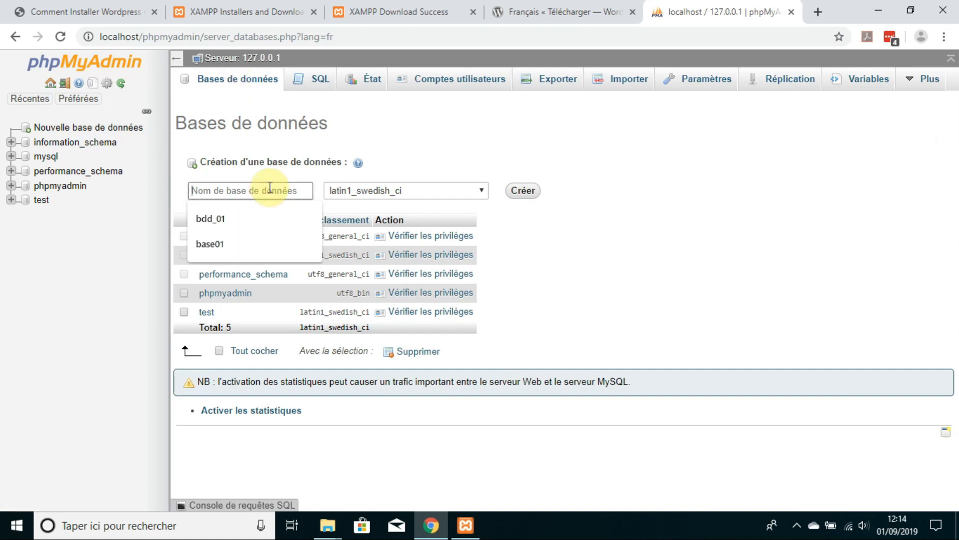
{"action": "type", "text": "bd"}
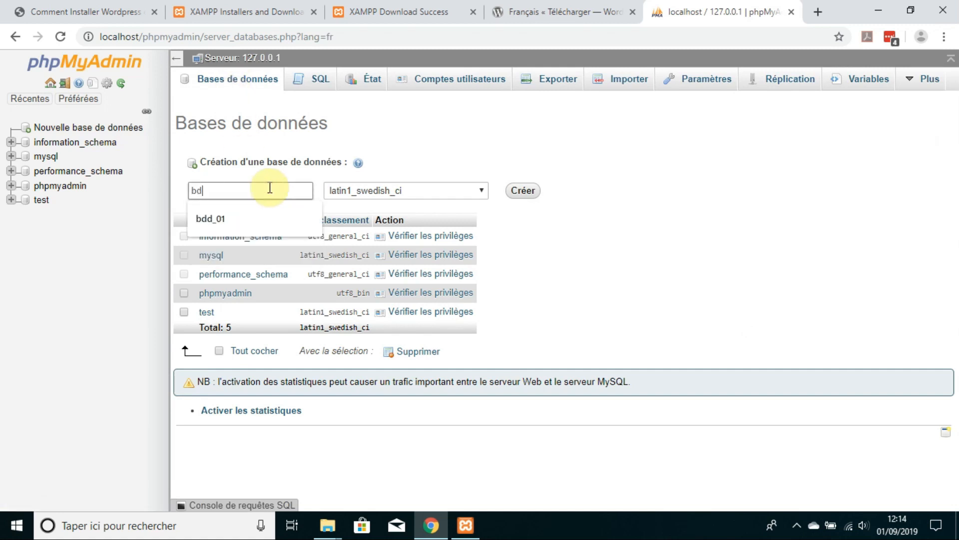
{"action": "type", "text": "monsite"}
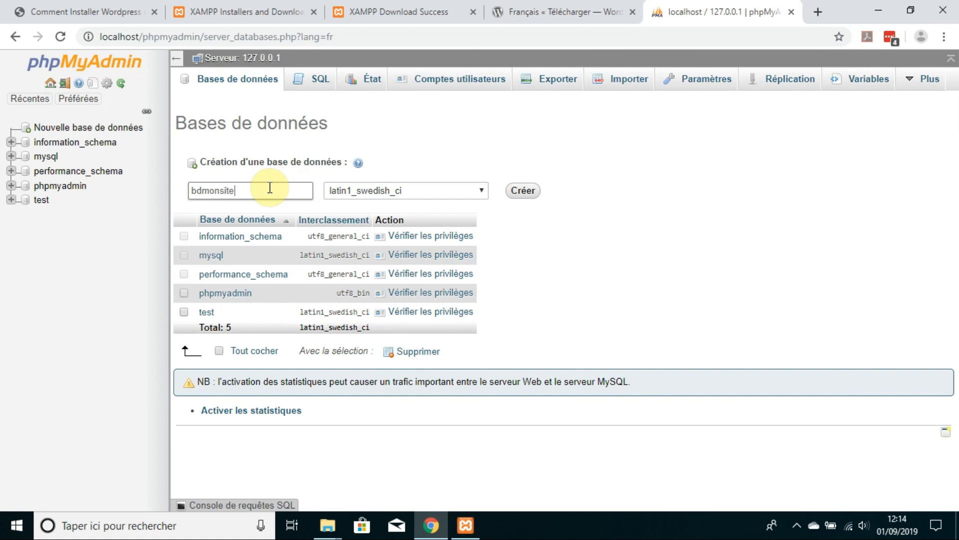
{"action": "left_click", "coordinate": [405, 190]}
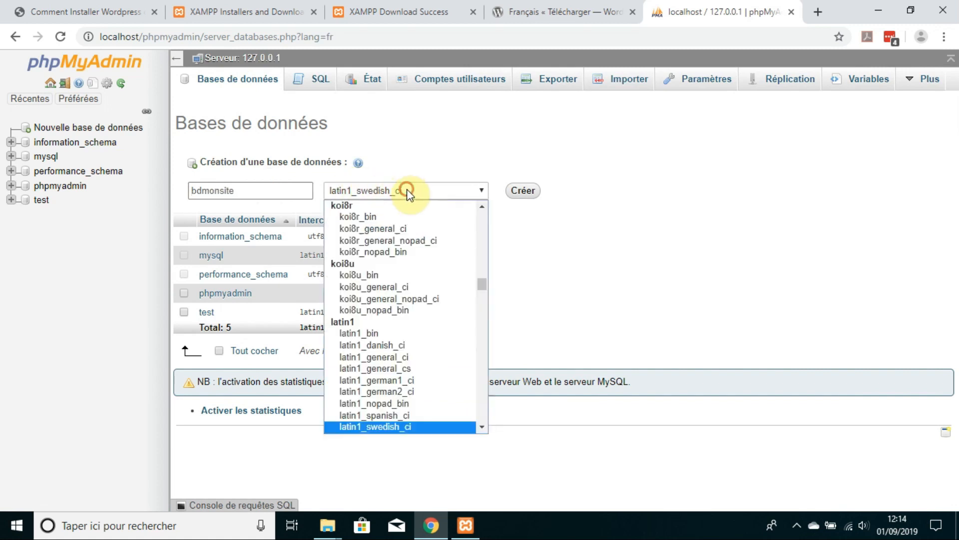
{"action": "scroll", "coordinate": [414, 310], "scroll_direction": "down", "scroll_amount": 20}
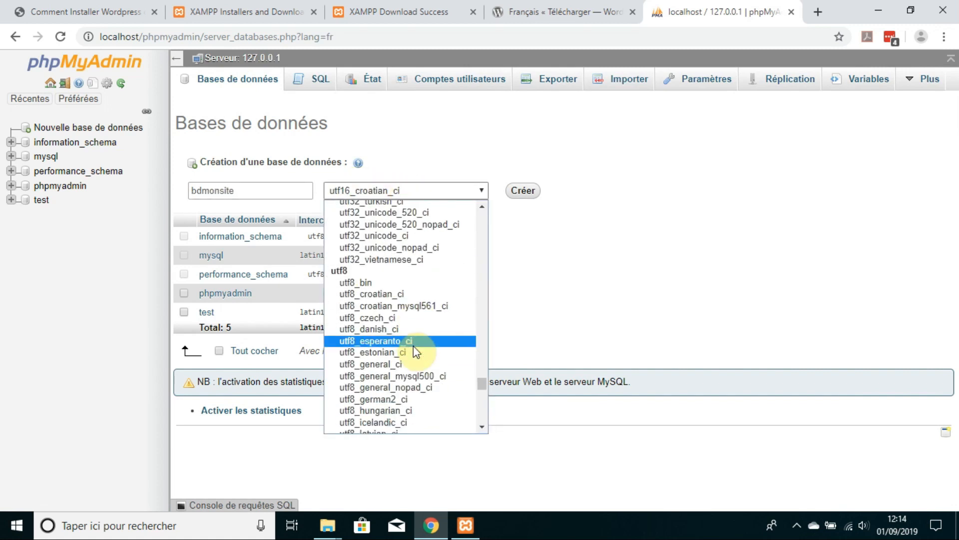
{"action": "left_click", "coordinate": [392, 283]}
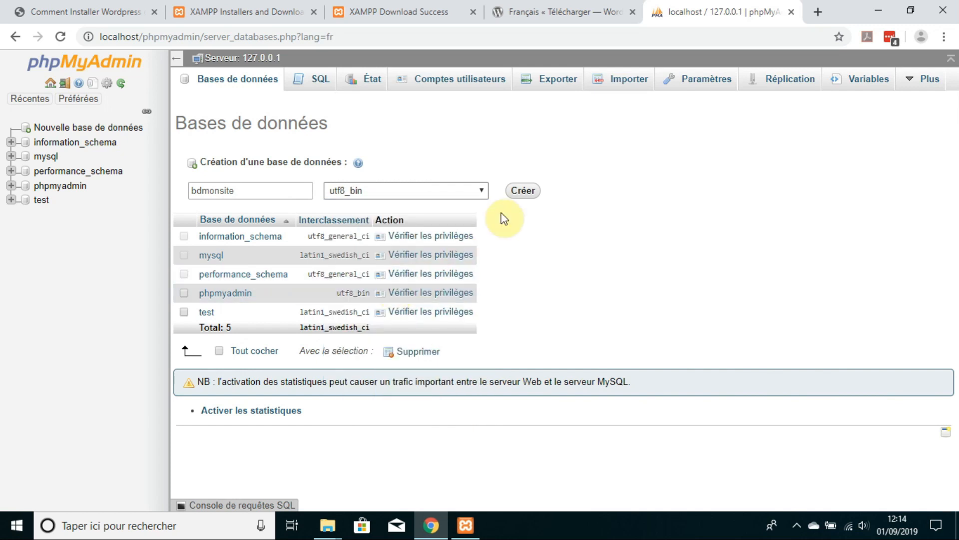
{"action": "left_click", "coordinate": [522, 196]}
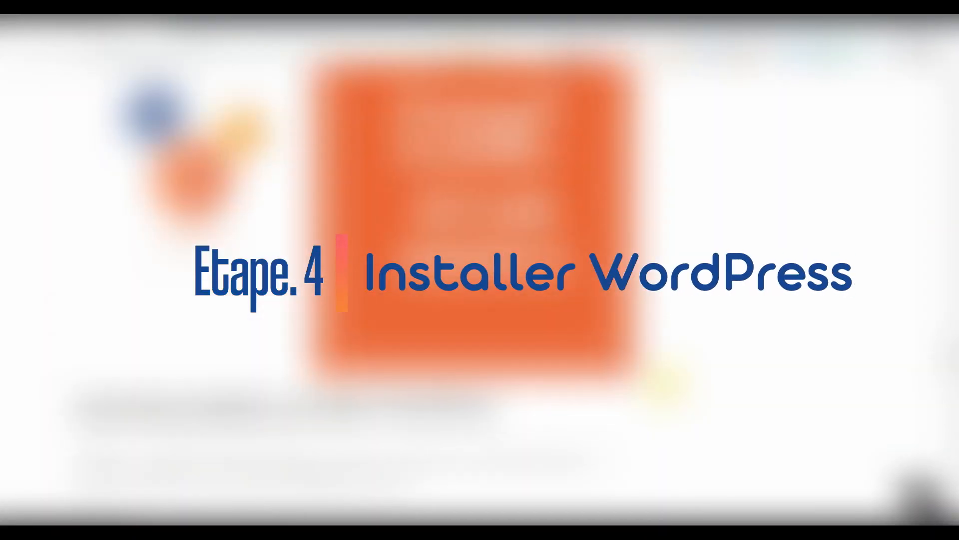
{"action": "left_click", "coordinate": [818, 12]}
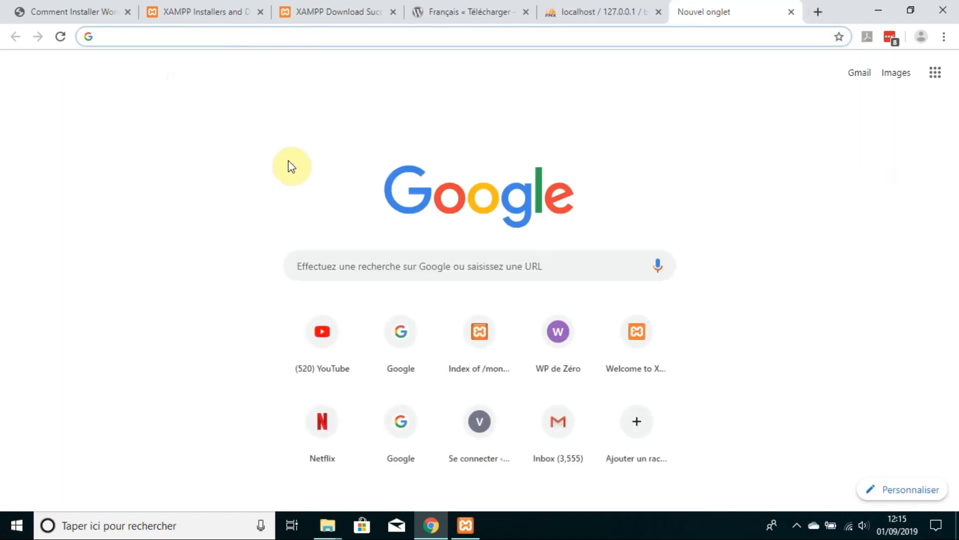
Step: Go to localhost/monsite and start the WordPress database configuration
{"action": "type", "text": "localho"}
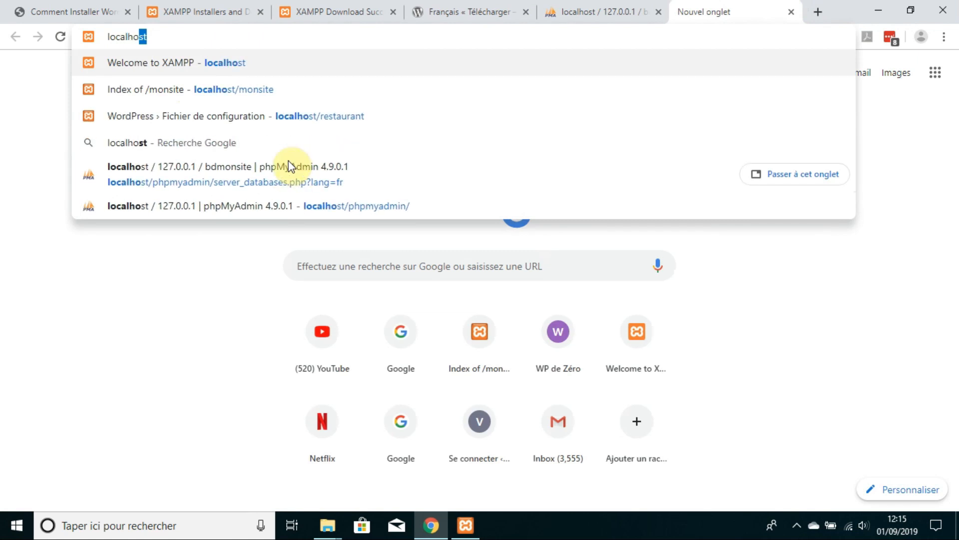
{"action": "type", "text": "st/"}
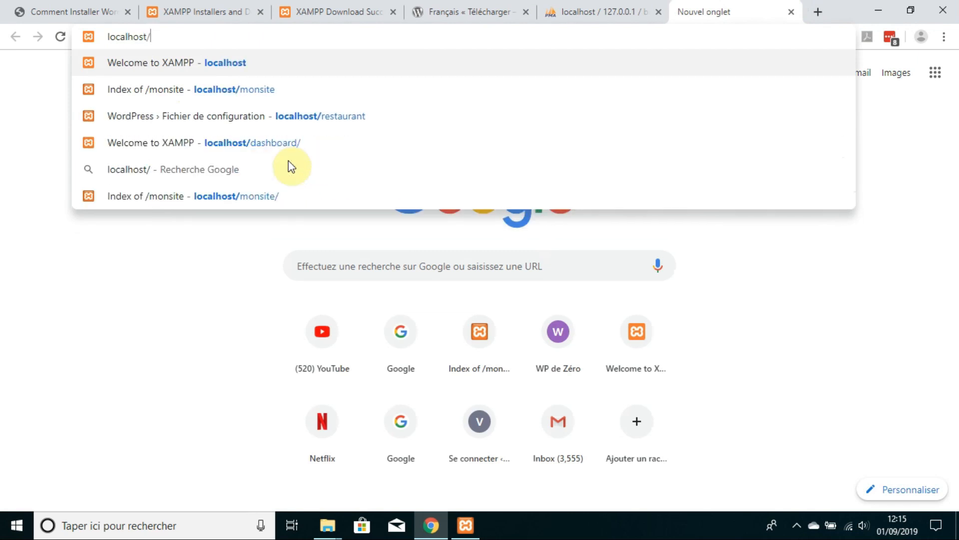
{"action": "type", "text": "monsite"}
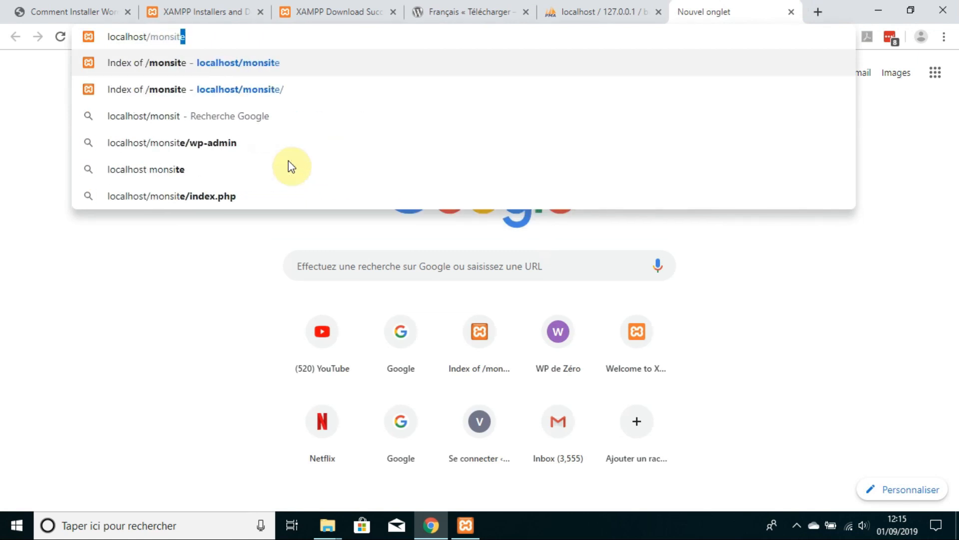
{"action": "key", "text": "Return"}
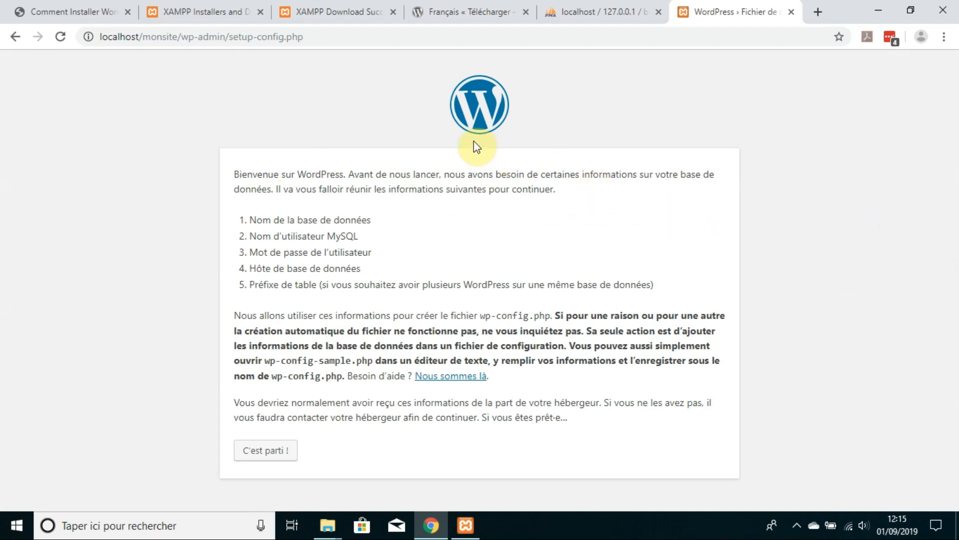
{"action": "left_click", "coordinate": [268, 452]}
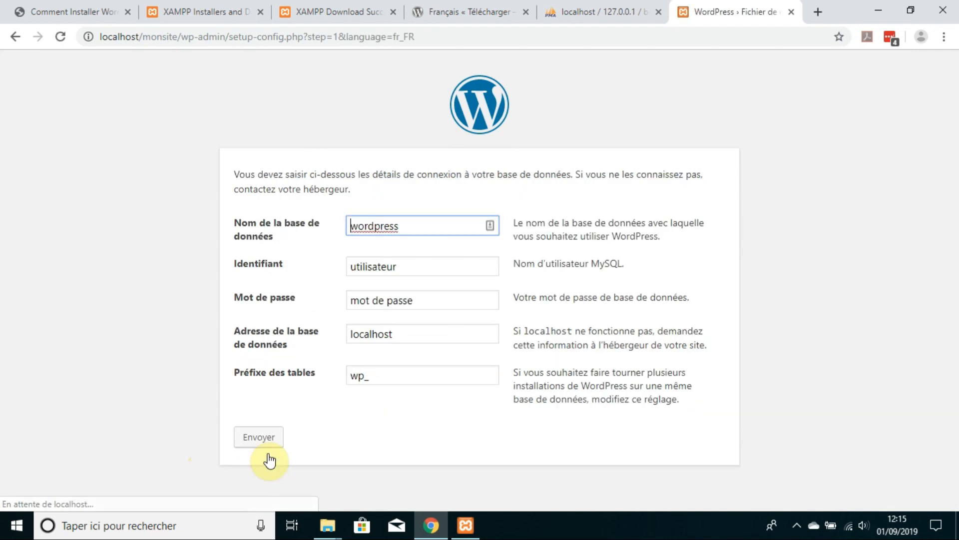
Step: Connect to database bdmonsite as root with an empty password, then launch the installation
{"action": "double_click", "coordinate": [415, 225]}
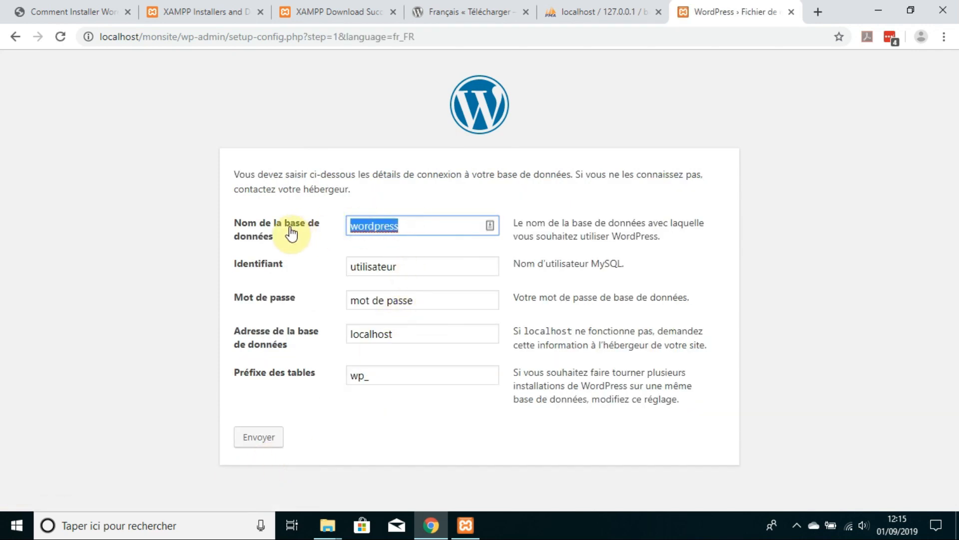
{"action": "type", "text": "bdmonsite"}
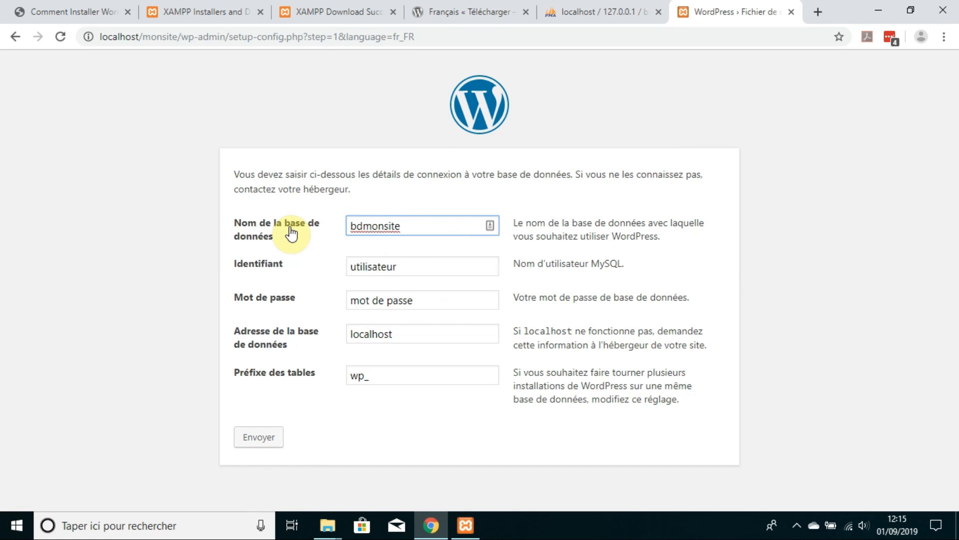
{"action": "key", "text": "Tab"}
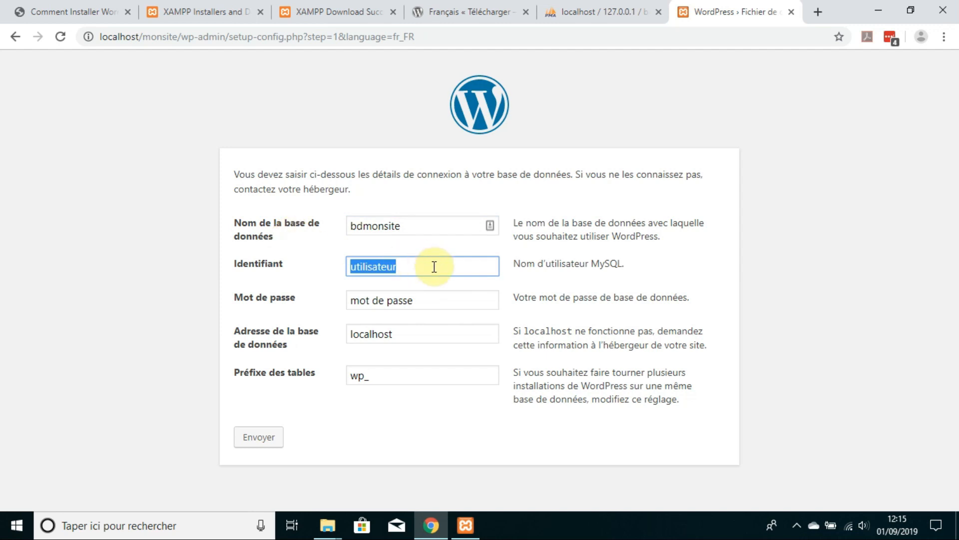
{"action": "type", "text": "root"}
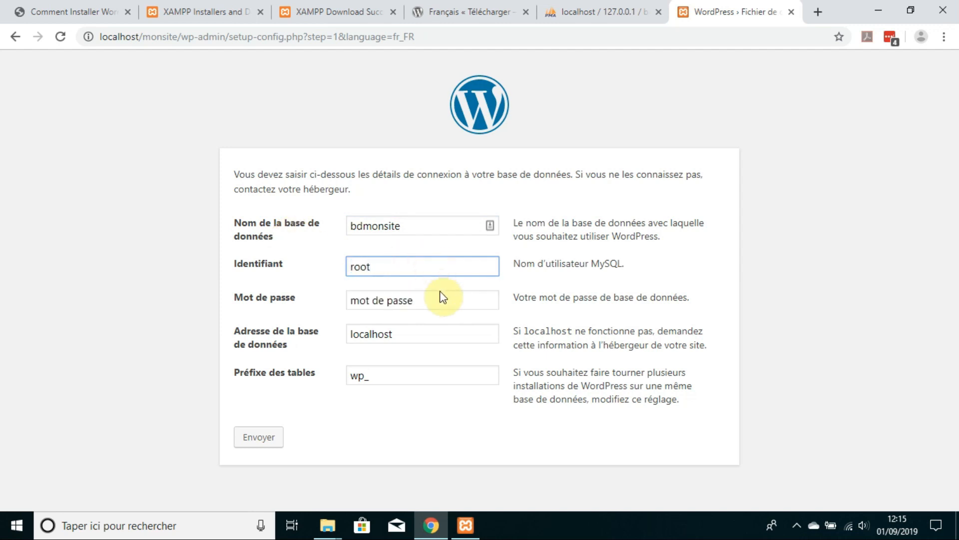
{"action": "left_click_drag", "start_coordinate": [439, 299], "coordinate": [324, 302]}
{"action": "key", "text": "BackSpace"}
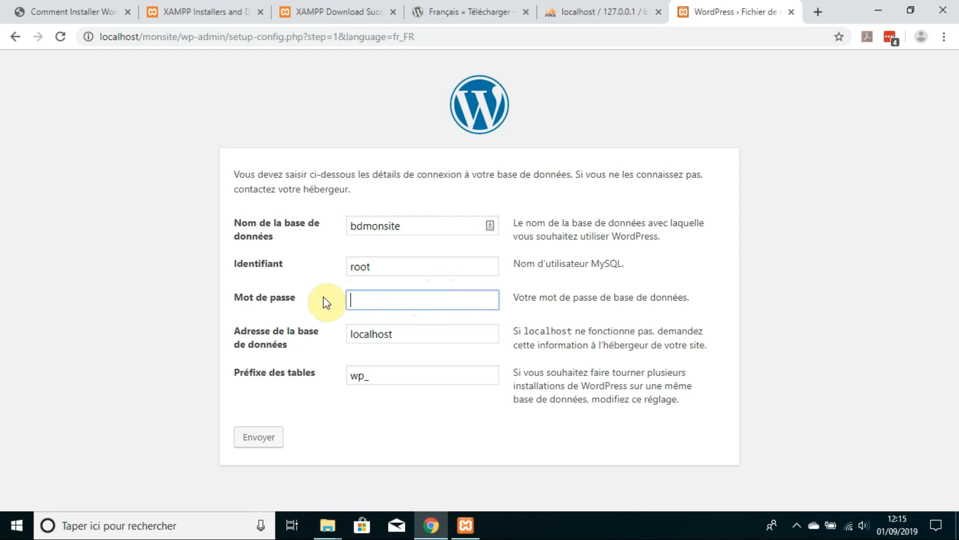
{"action": "left_click", "coordinate": [173, 339]}
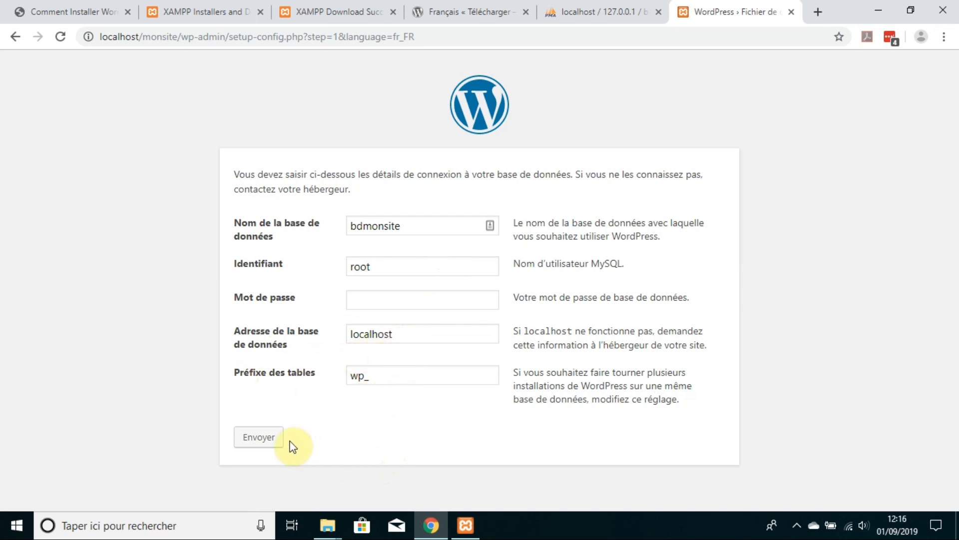
{"action": "left_click", "coordinate": [268, 440]}
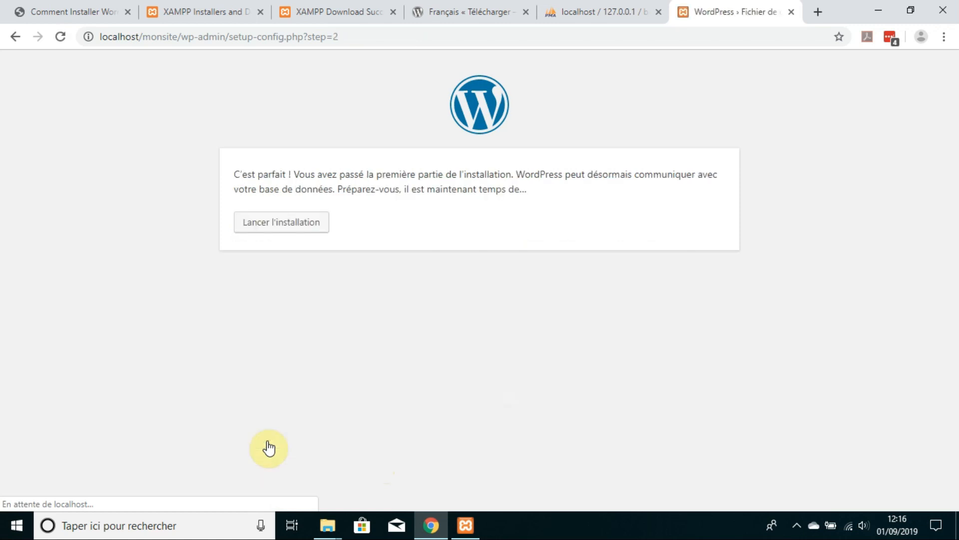
{"action": "left_click", "coordinate": [302, 223]}
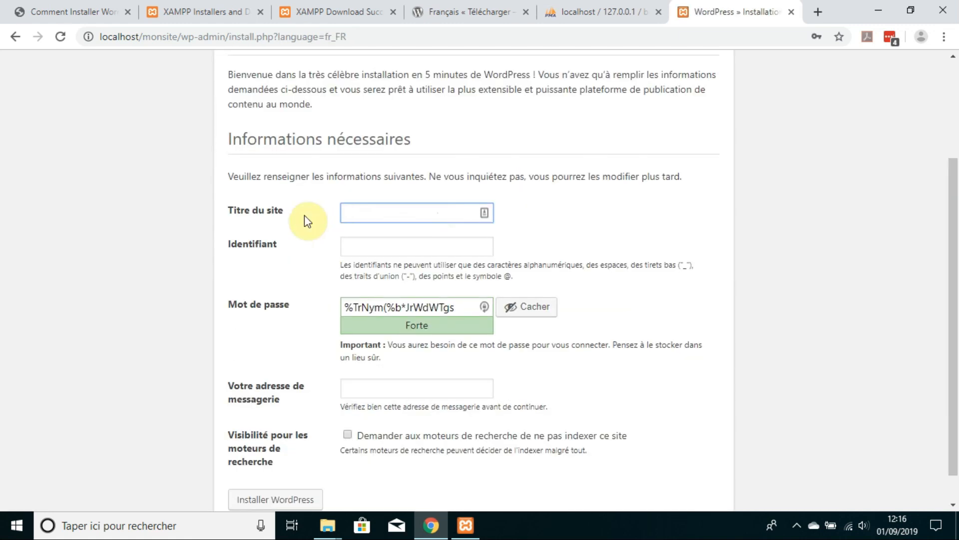
Step: Enter site title 'Mon site' and admin username admin241
{"action": "type", "text": "Mon site"}
{"action": "left_click", "coordinate": [349, 245]}
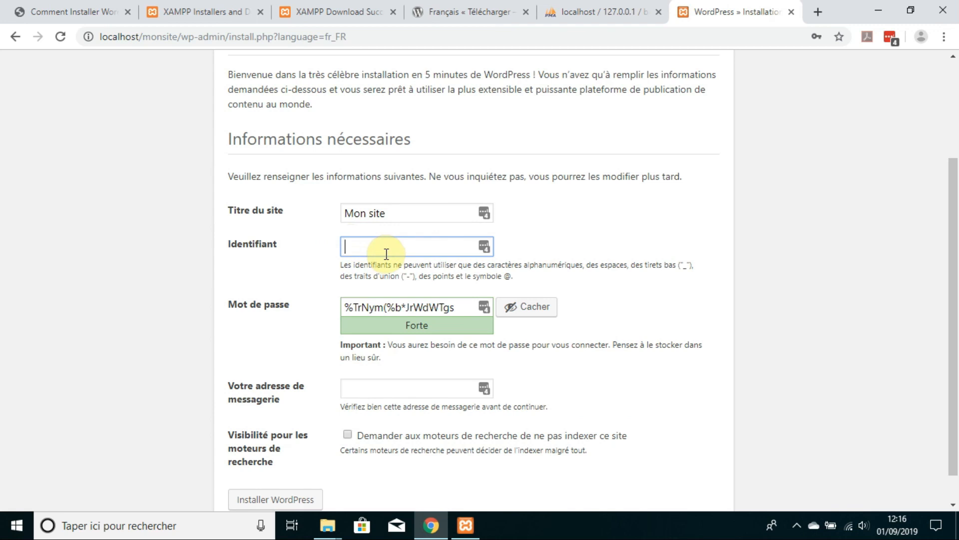
{"action": "type", "text": "admin241"}
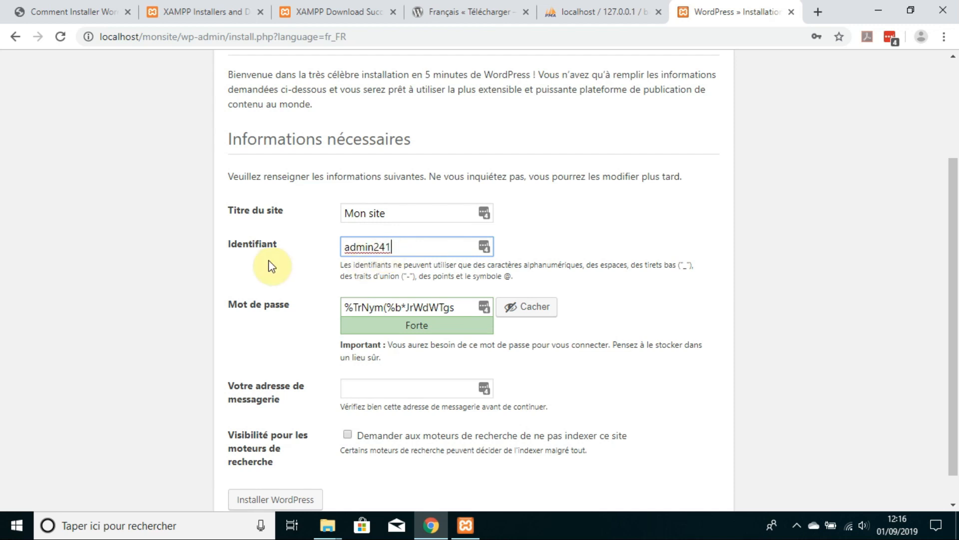
Step: Copy the generated admin password into a new Notepad document
{"action": "scroll", "coordinate": [252, 268], "scroll_direction": "down", "scroll_amount": 1}
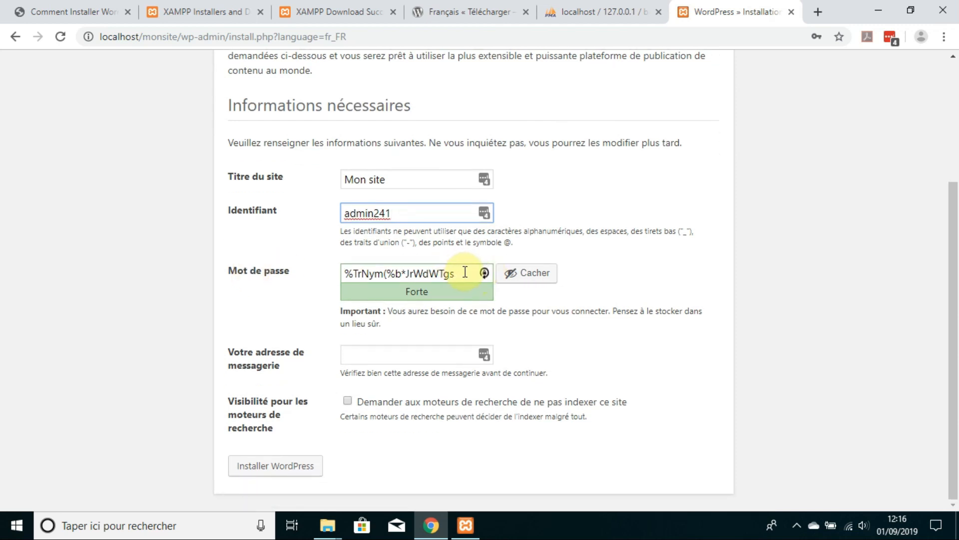
{"action": "left_click_drag", "start_coordinate": [465, 273], "coordinate": [306, 272]}
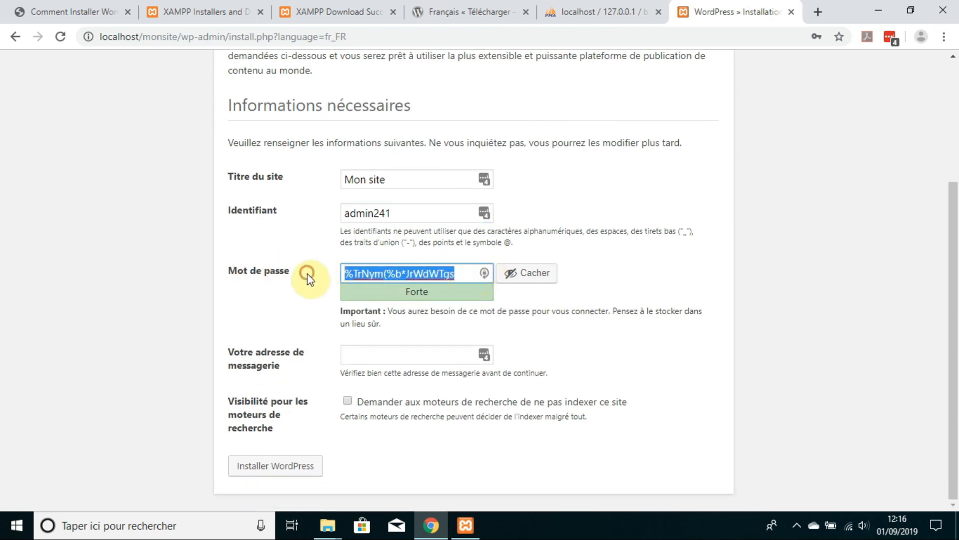
{"action": "right_click", "coordinate": [361, 278]}
{"action": "left_click", "coordinate": [407, 326]}
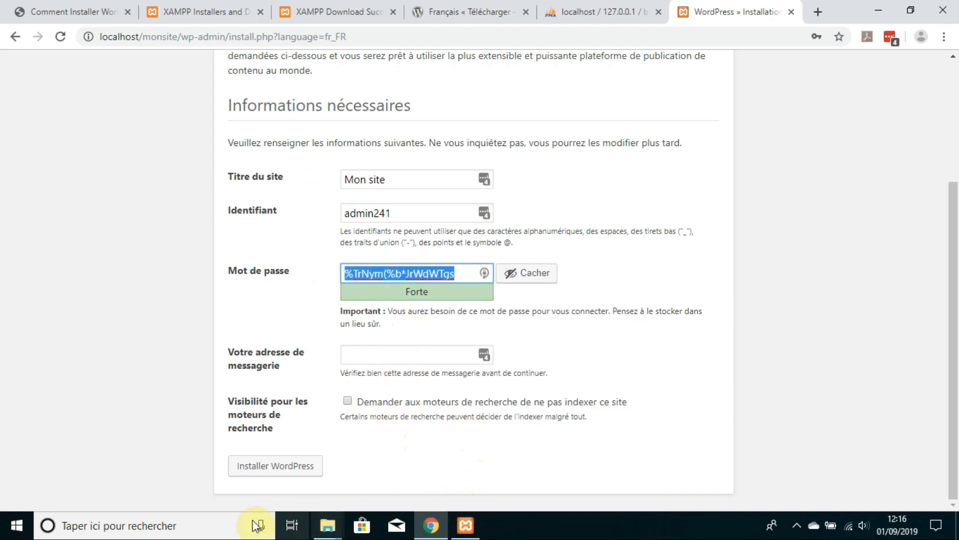
{"action": "left_click", "coordinate": [211, 525]}
{"action": "type", "text": "note"}
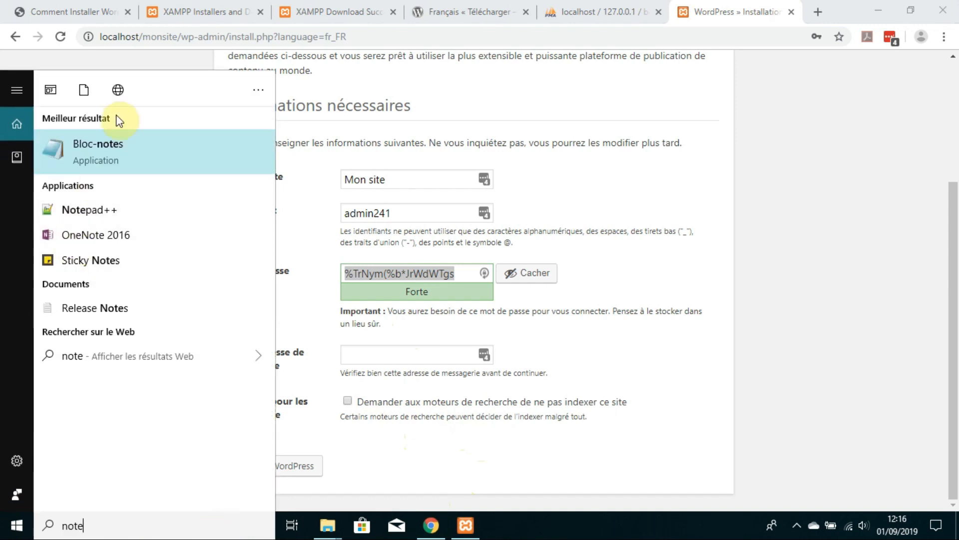
{"action": "left_click", "coordinate": [133, 154]}
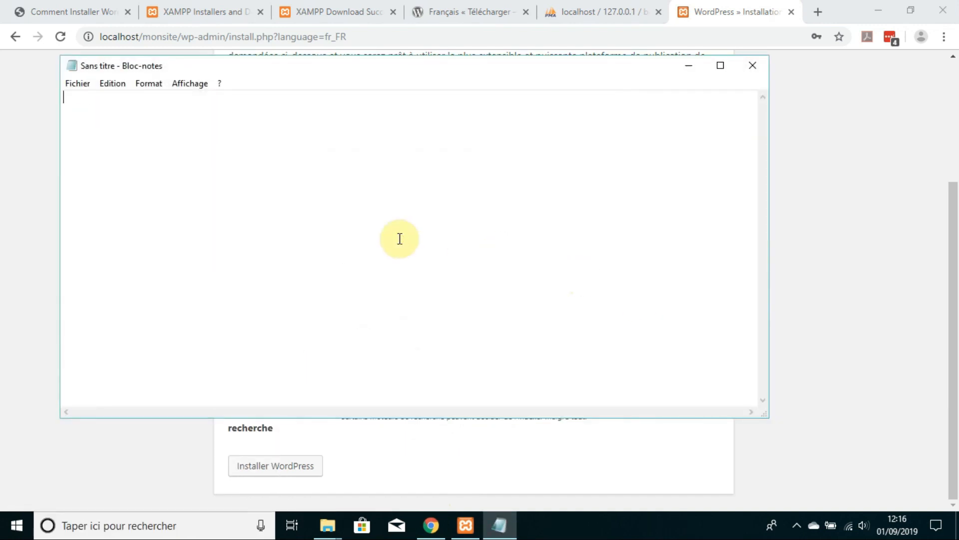
{"action": "key", "text": "ctrl+v"}
{"action": "left_click", "coordinate": [687, 66]}
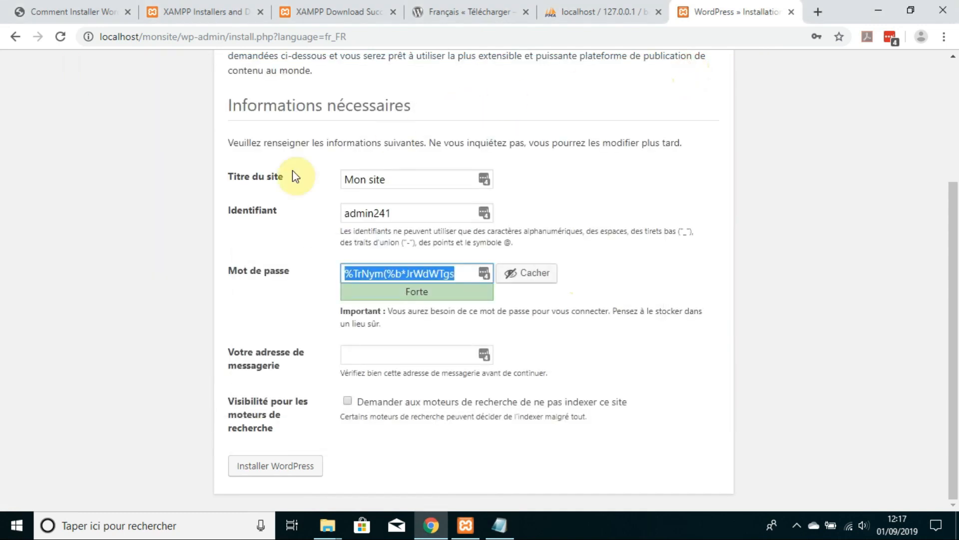
Step: Fill in the admin e-mail address and install WordPress
{"action": "left_click", "coordinate": [681, 325]}
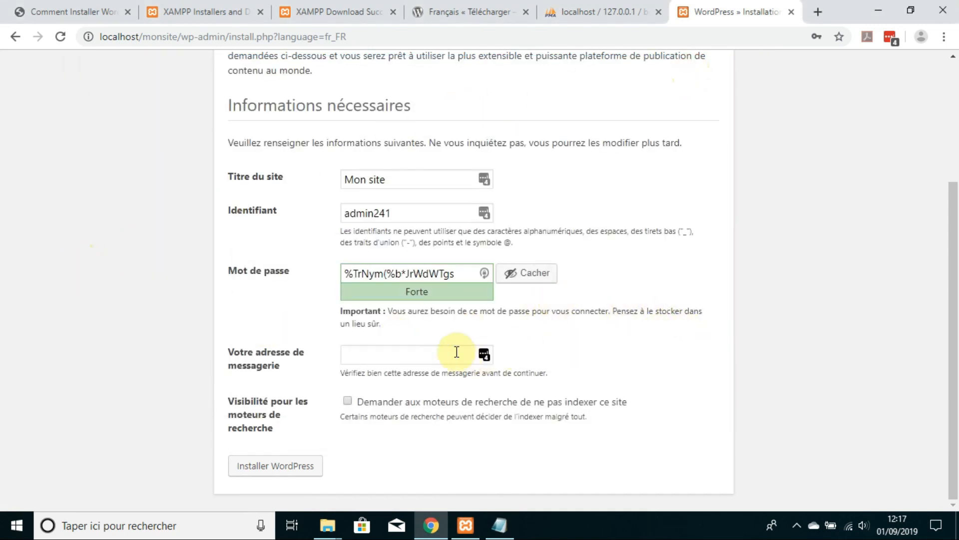
{"action": "left_click", "coordinate": [429, 353]}
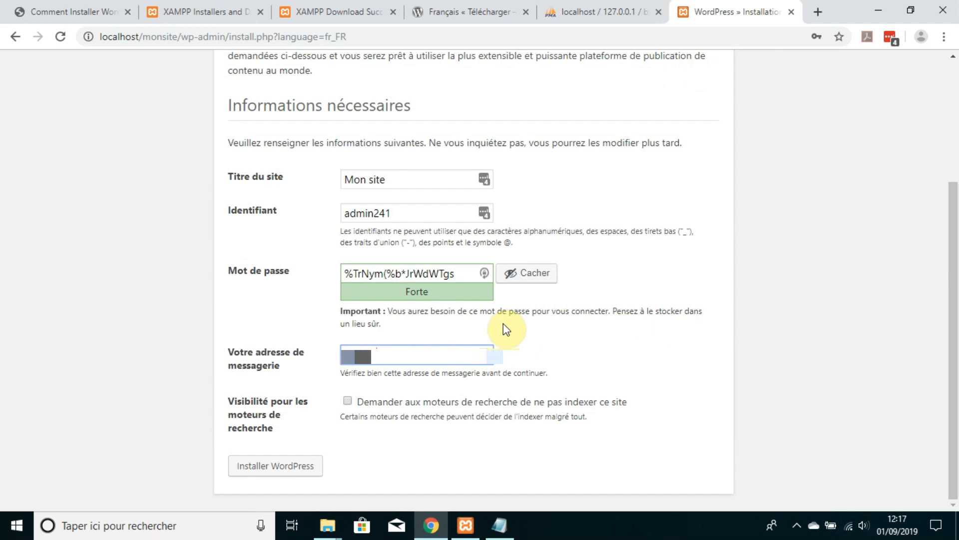
{"action": "type", "text": "@gmail.com"}
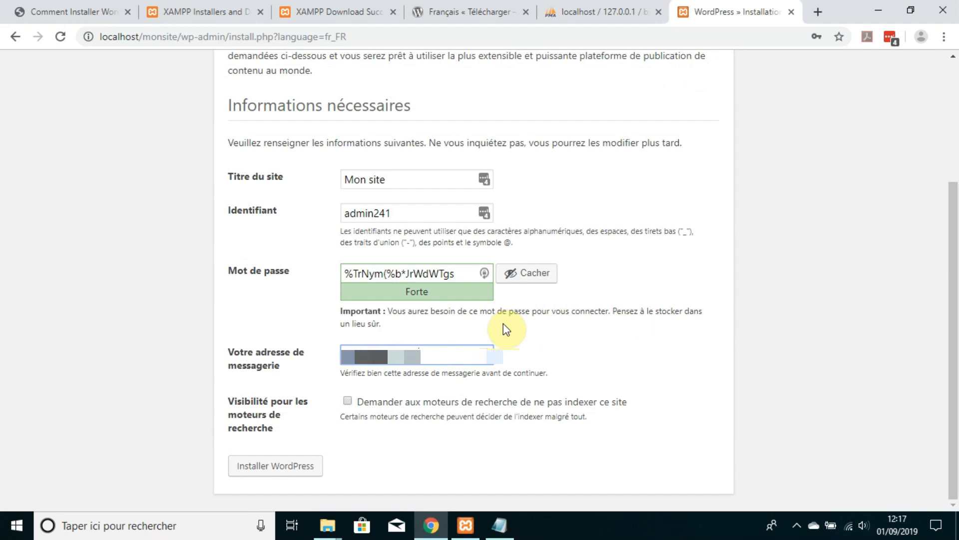
{"action": "type", "text": ".commm"}
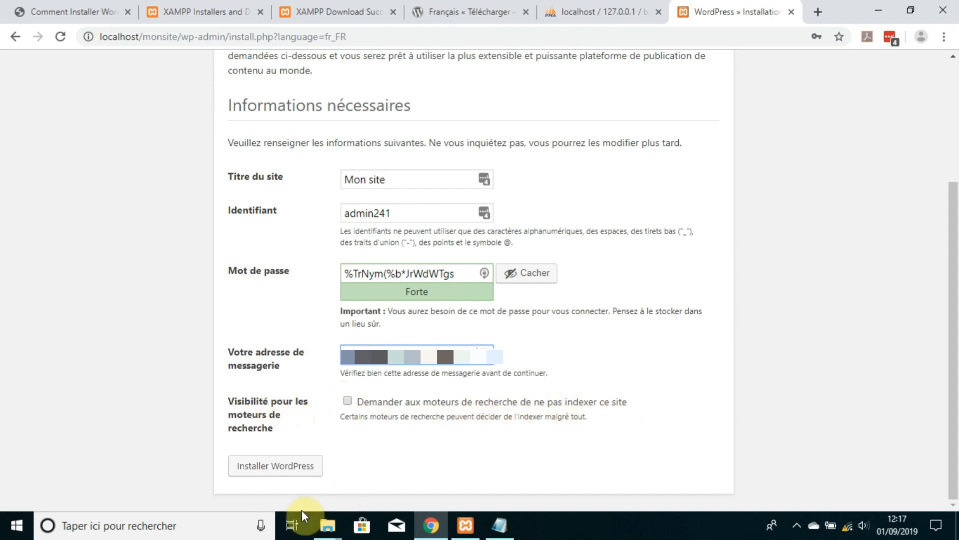
{"action": "left_click", "coordinate": [279, 469]}
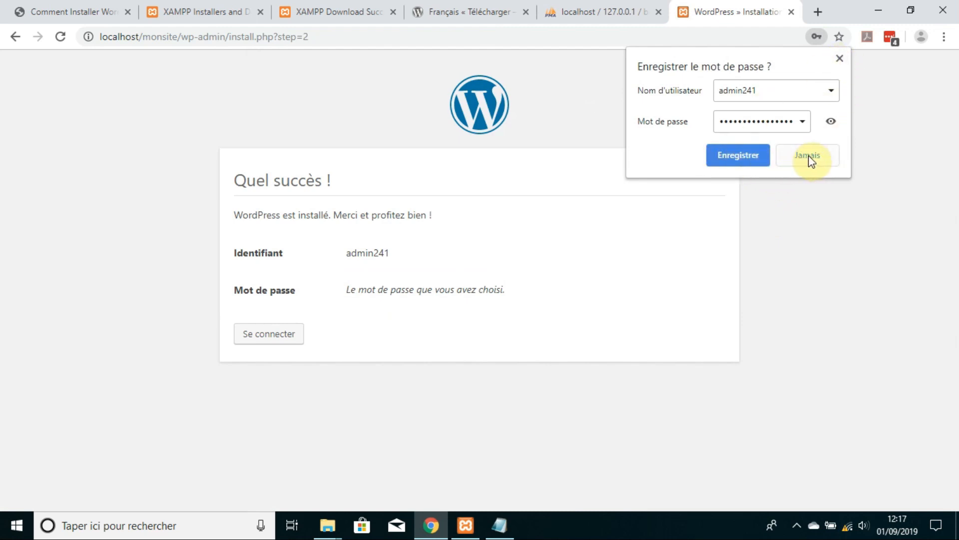
Step: Dismiss the save-password offer and log in as admin241 with the pasted password
{"action": "left_click", "coordinate": [839, 58]}
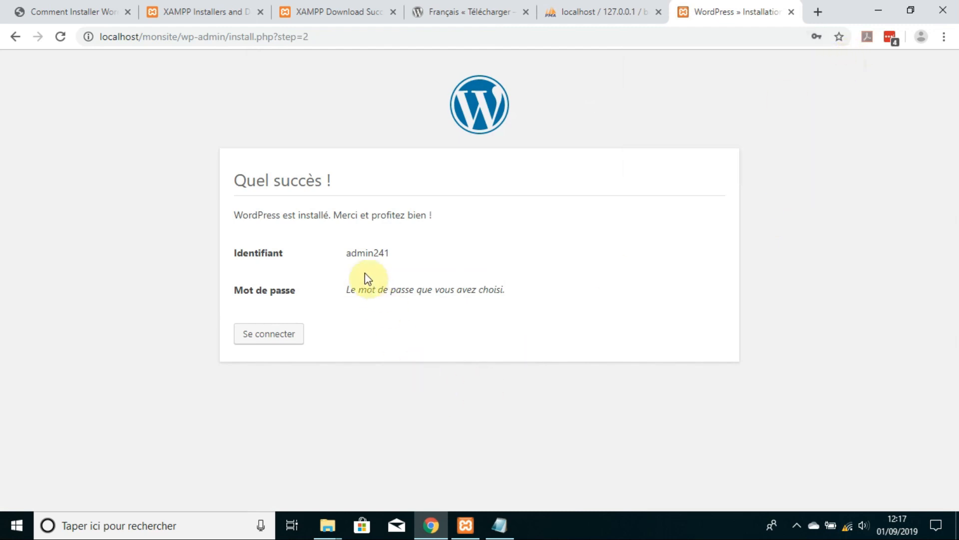
{"action": "left_click", "coordinate": [285, 338]}
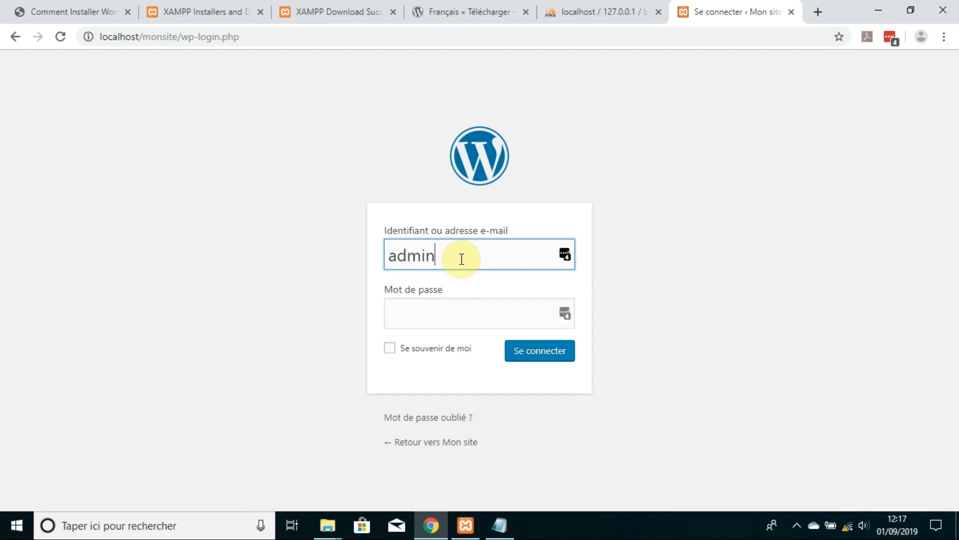
{"action": "type", "text": "admin241"}
{"action": "key", "text": "Tab"}
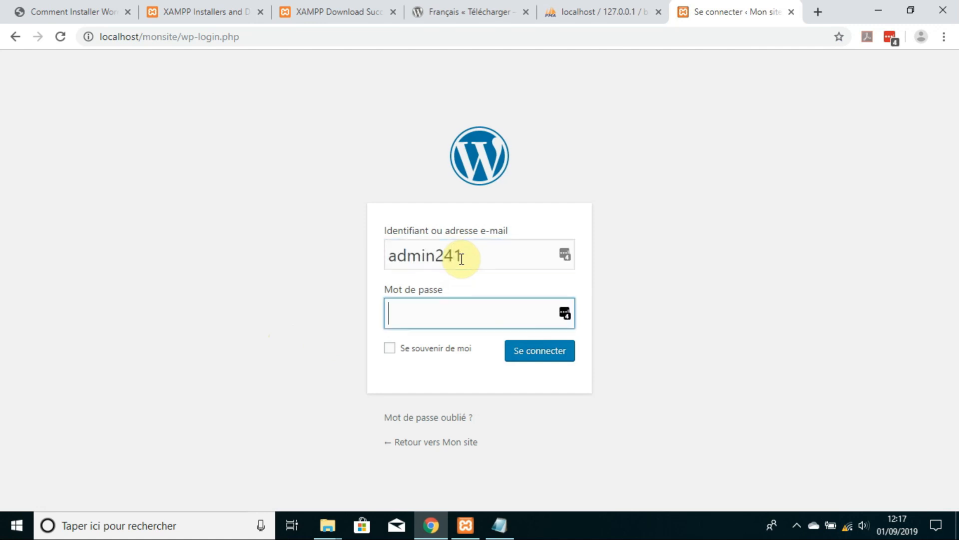
{"action": "key", "text": "ctrl+v"}
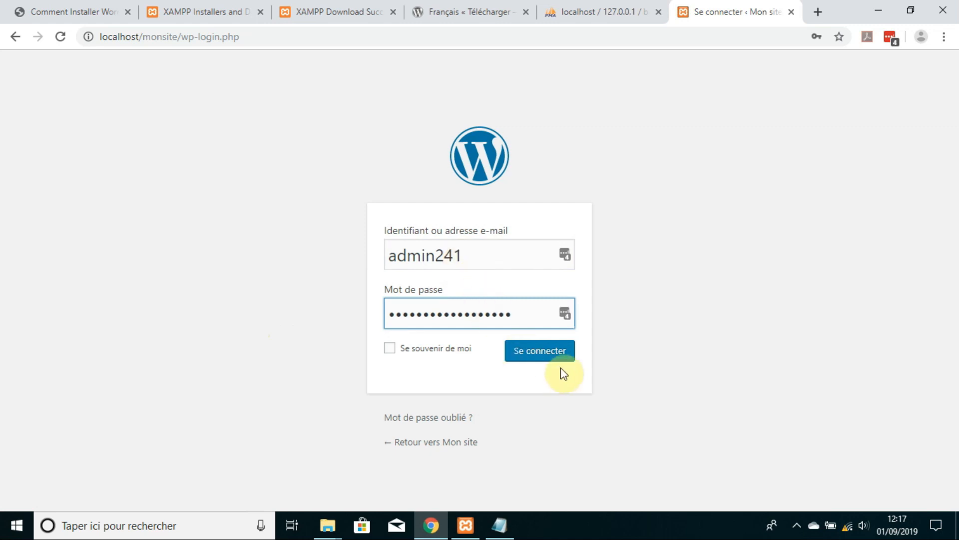
{"action": "left_click", "coordinate": [545, 364]}
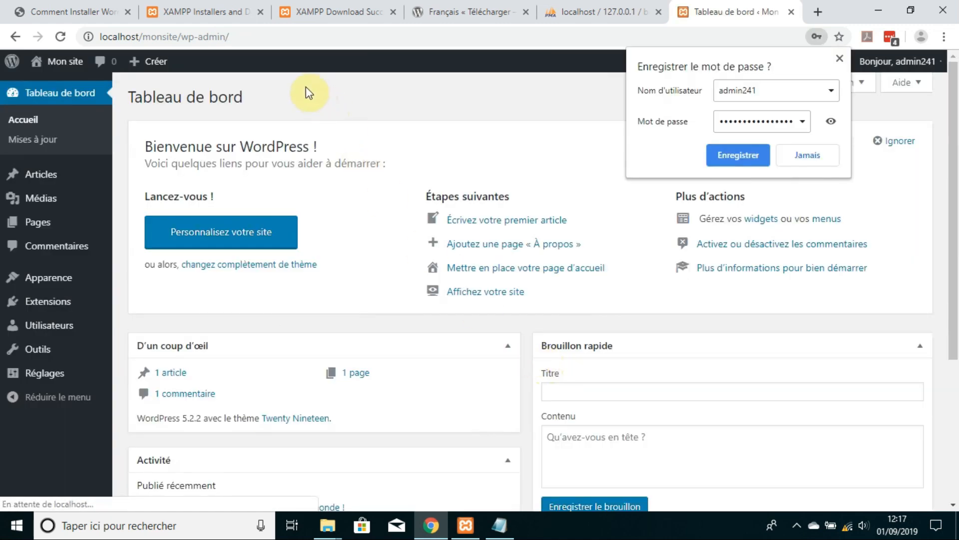
Step: Dismiss the Chrome and LastPass password prompts and open the public site in a new tab
{"action": "left_click", "coordinate": [839, 59]}
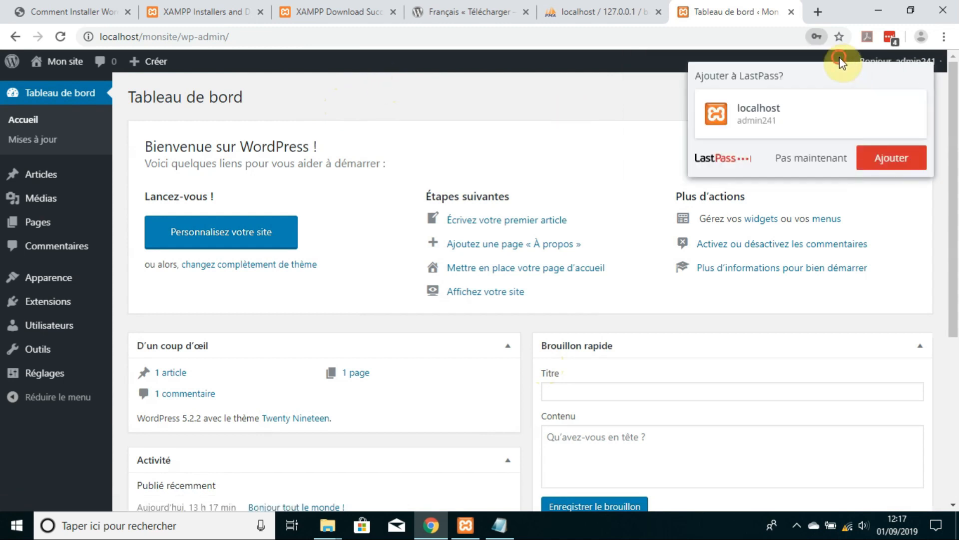
{"action": "left_click", "coordinate": [828, 159]}
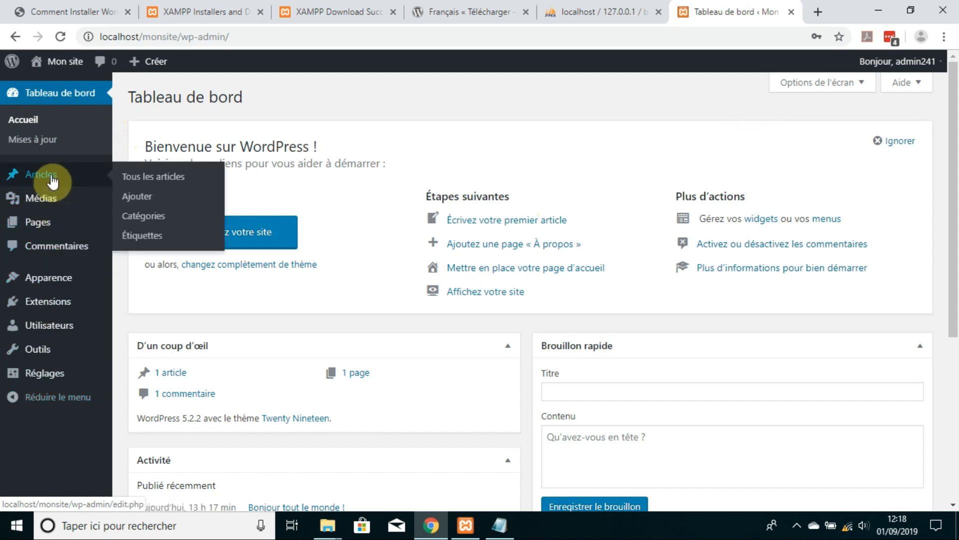
{"action": "mouse_move", "coordinate": [55, 63]}
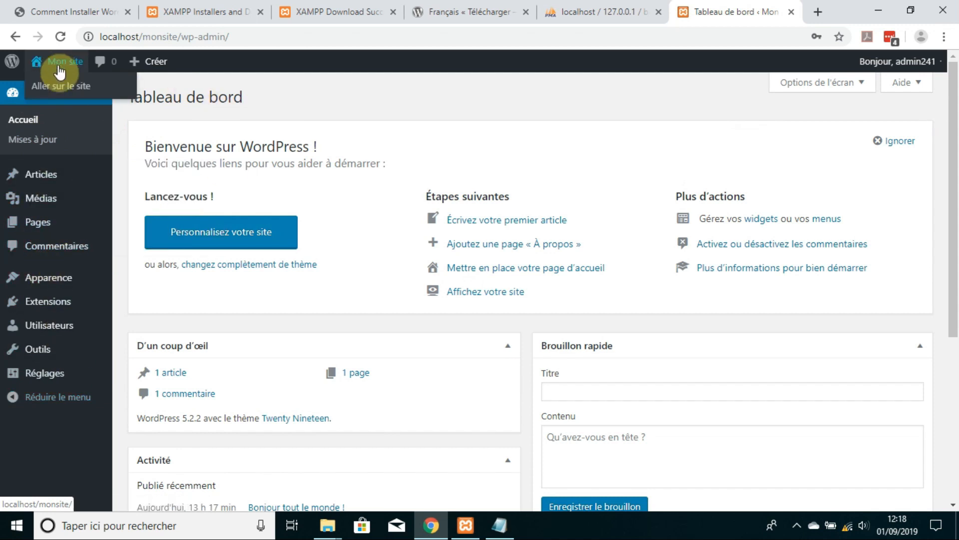
{"action": "right_click", "coordinate": [65, 85]}
{"action": "left_click", "coordinate": [80, 94]}
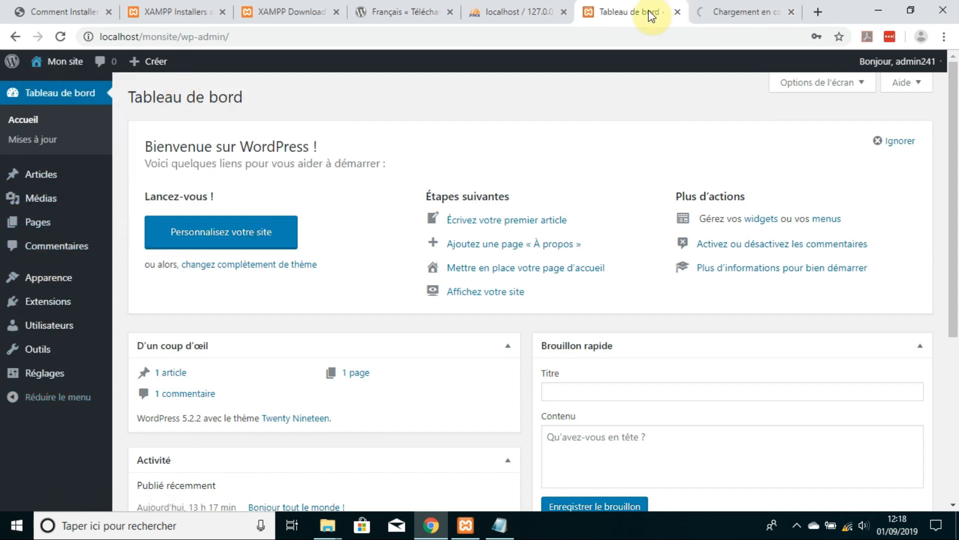
Step: Browse the Mon site home page, read the 'Bonjour tout le monde !' post, and return home
{"action": "left_click", "coordinate": [735, 10]}
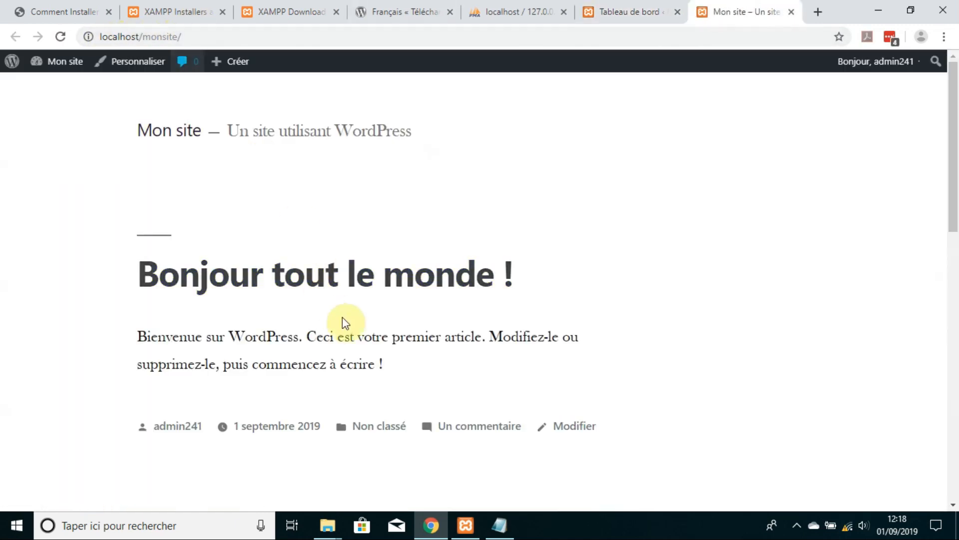
{"action": "scroll", "coordinate": [499, 294], "scroll_direction": "down", "scroll_amount": 8}
{"action": "scroll", "coordinate": [499, 290], "scroll_direction": "down", "scroll_amount": 5}
{"action": "scroll", "coordinate": [498, 290], "scroll_direction": "up", "scroll_amount": 15}
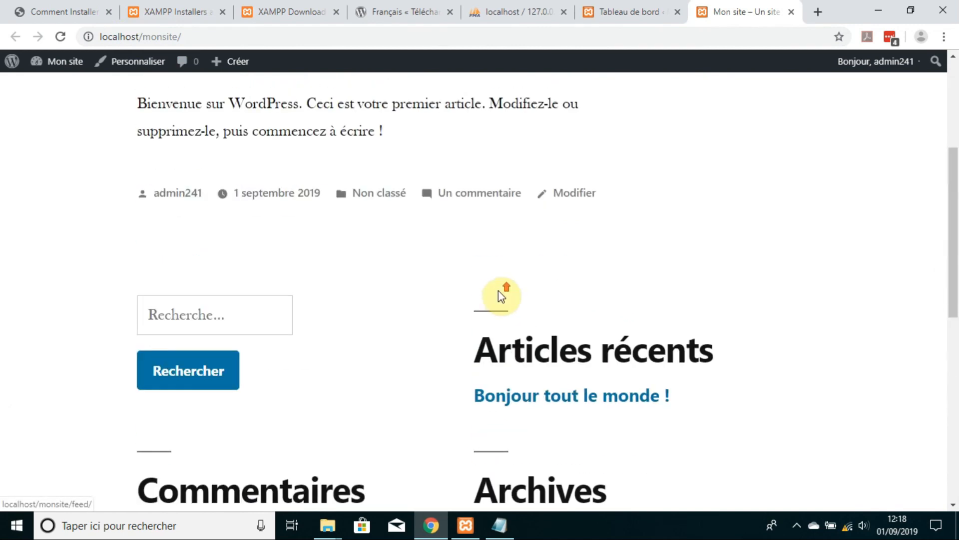
{"action": "left_click", "coordinate": [330, 285]}
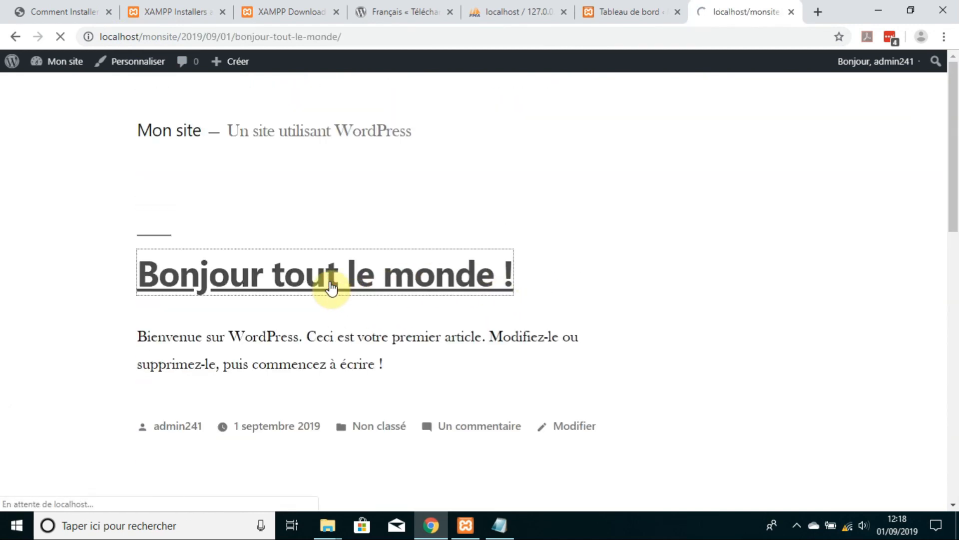
{"action": "scroll", "coordinate": [32, 285], "scroll_direction": "down", "scroll_amount": 15}
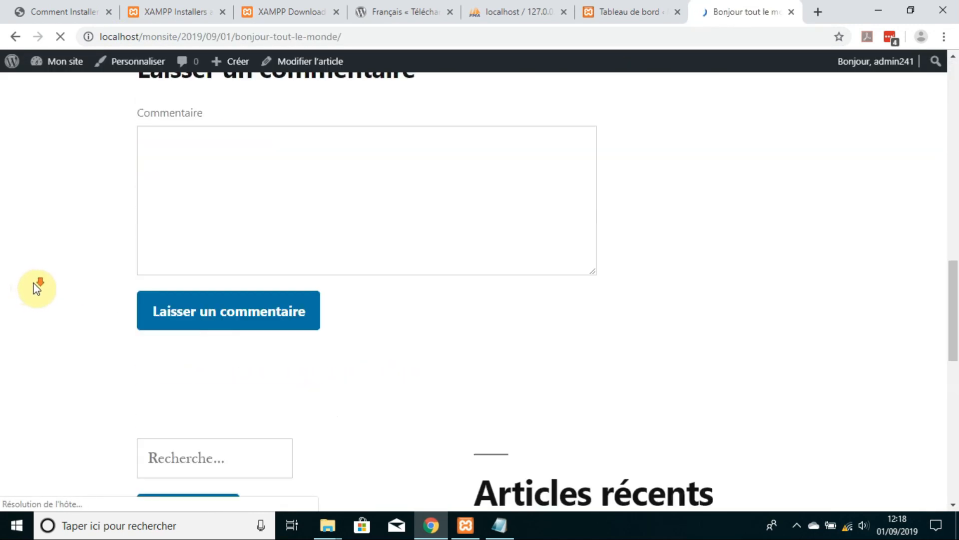
{"action": "scroll", "coordinate": [32, 285], "scroll_direction": "up", "scroll_amount": 15}
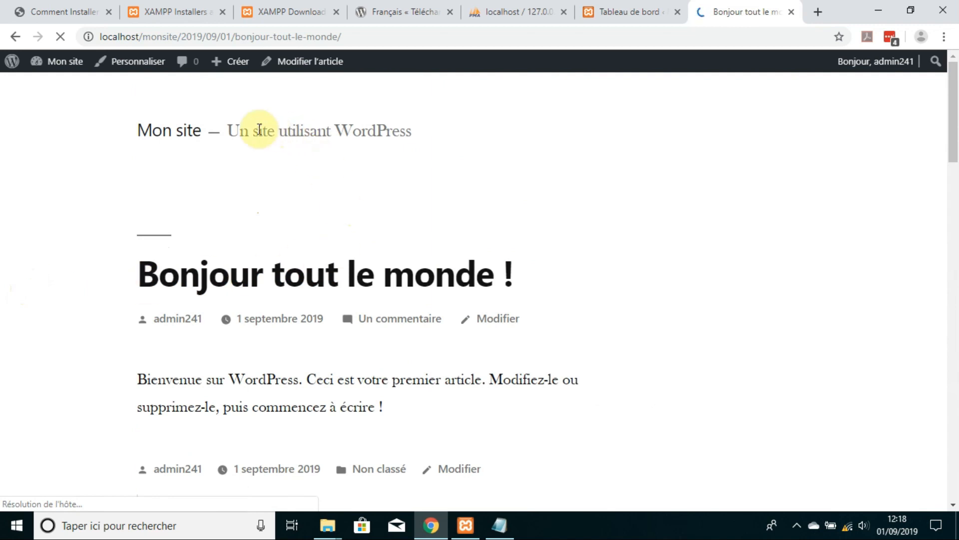
{"action": "left_click", "coordinate": [166, 134]}
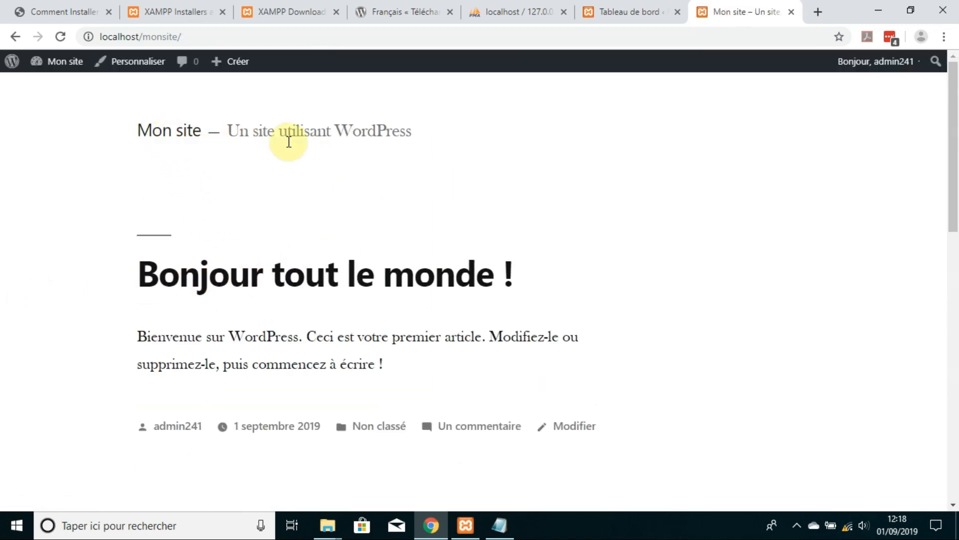